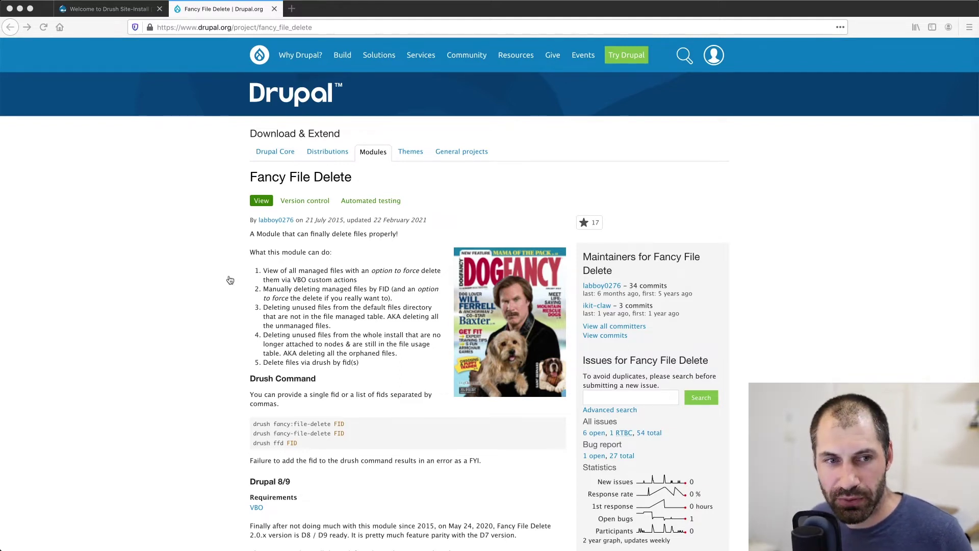
Run composer require drupal/fancy_file_delete, installing 2.0.3 plus views_bulk_operations 3.12.0
key(super+Tab)
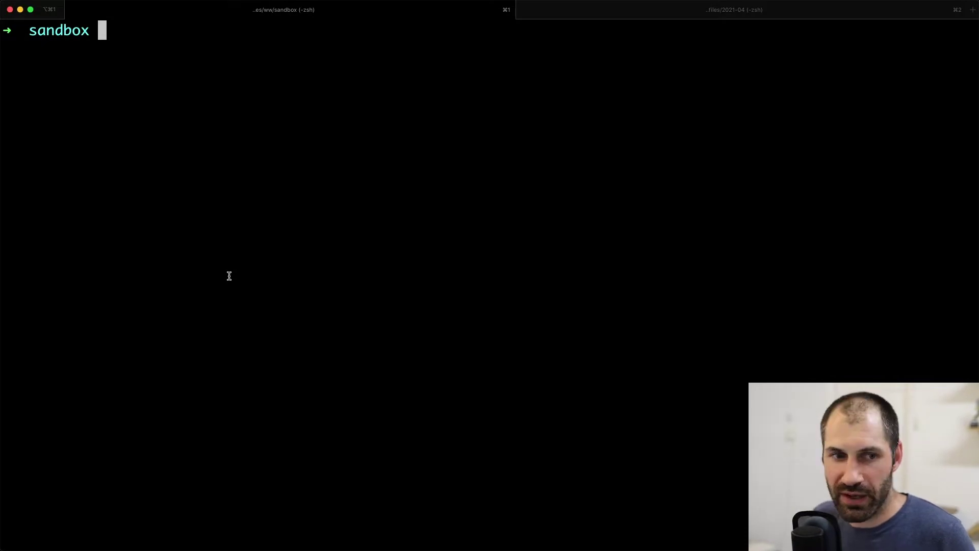
text(composer )
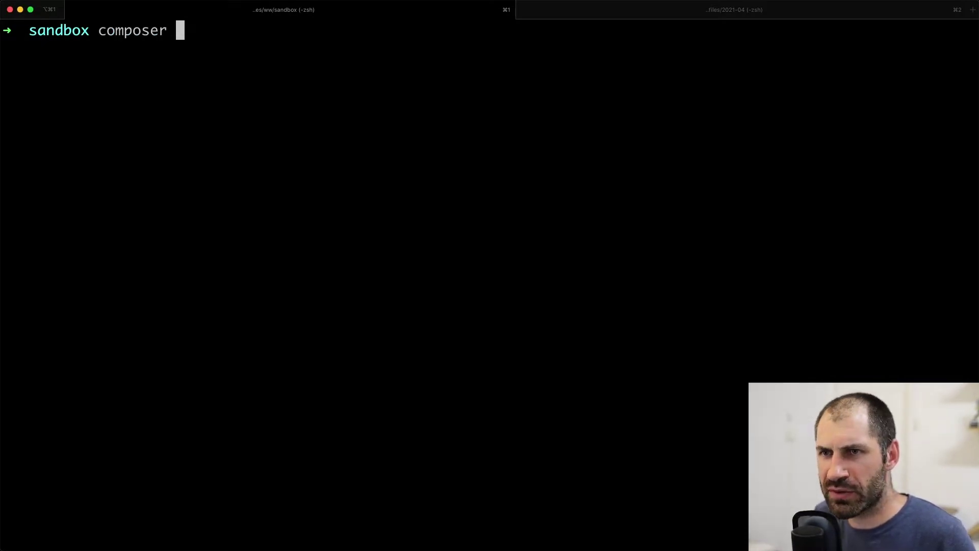
text(require drupal/)
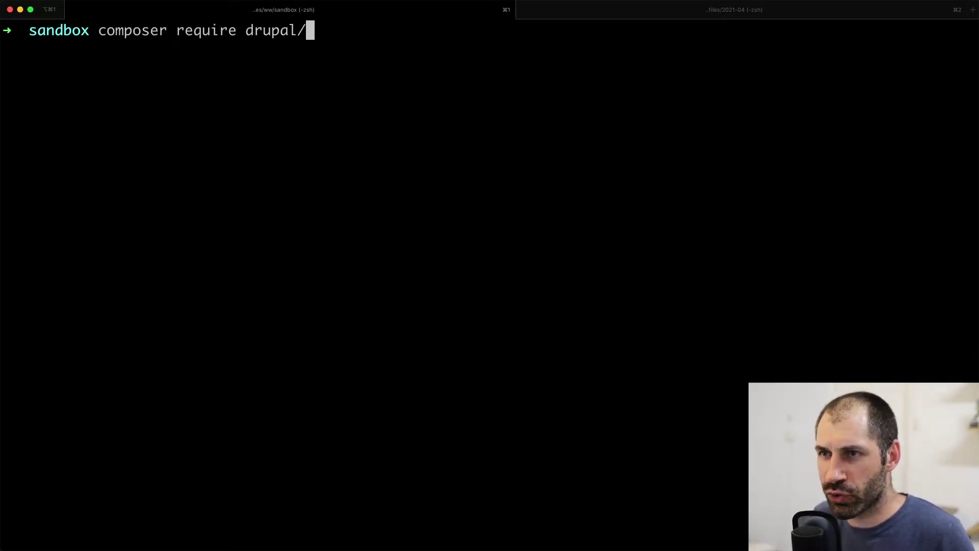
text(fancy_fi)
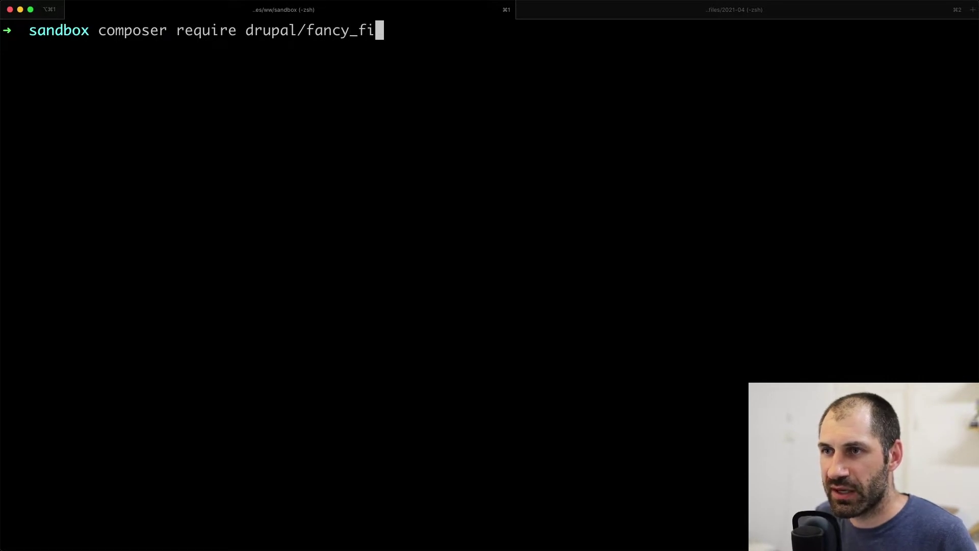
text(le_delete)
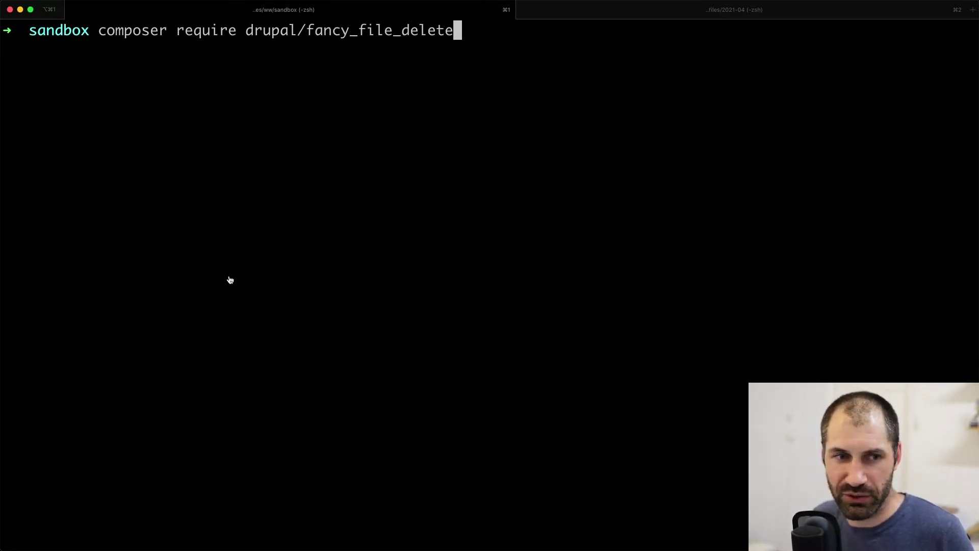
key(super+Tab)
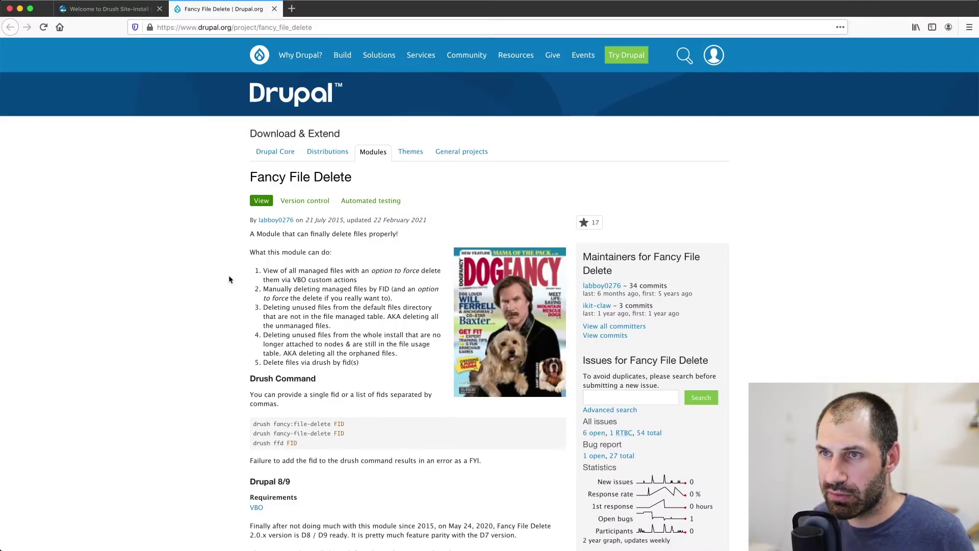
key(super+Tab)
key(Return)
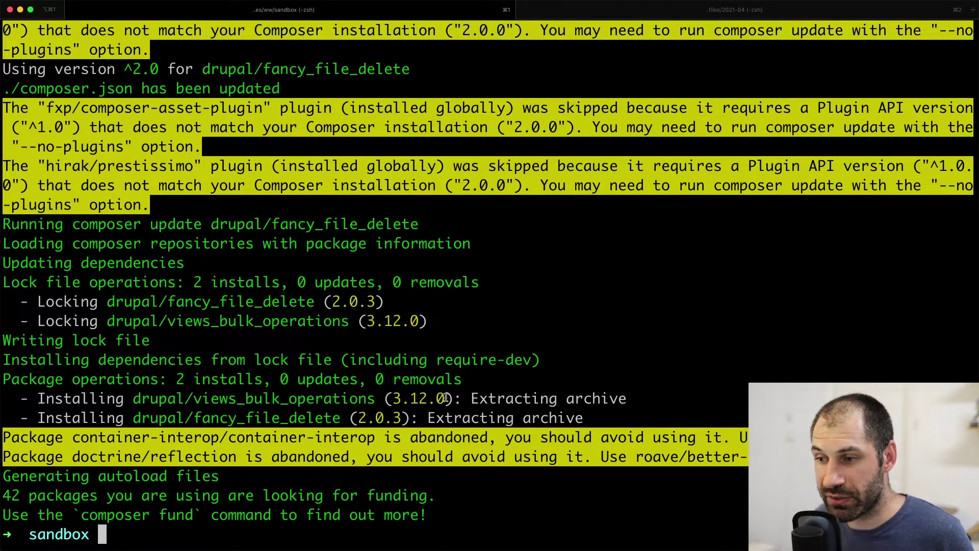
drag(39, 398, 628, 400)
click(604, 400)
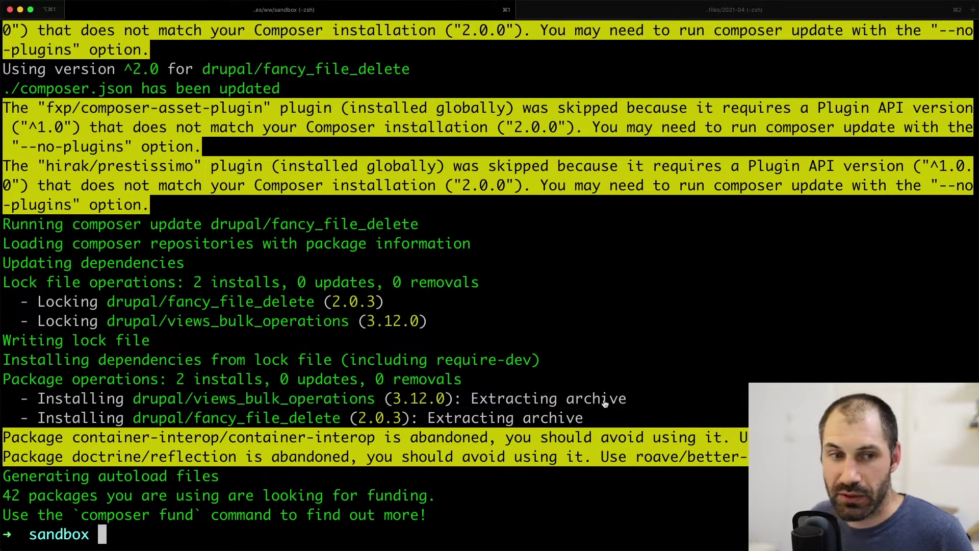
key(super+Tab)
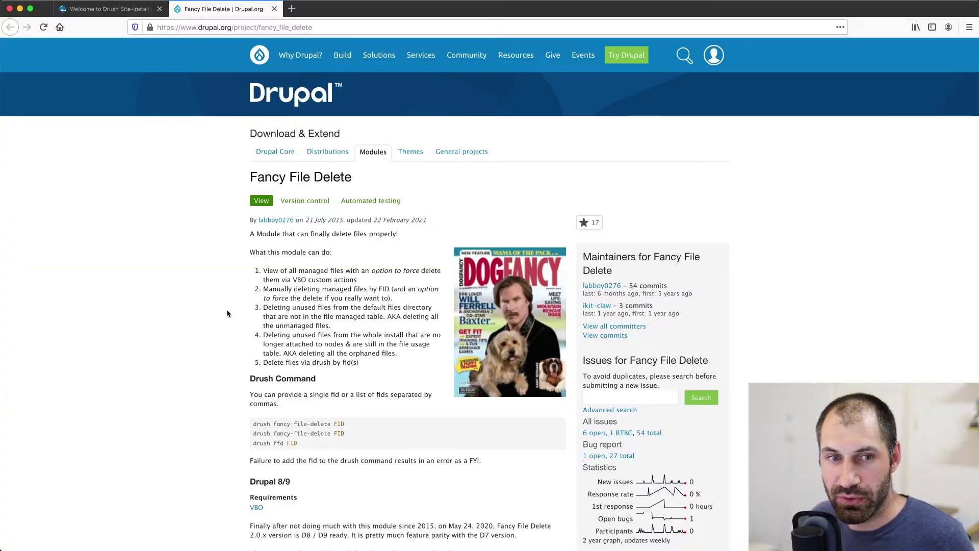
On the Extend page, filter for 'fancy' and install Fancy File Delete with Views Bulk Operations
click(134, 6)
click(195, 72)
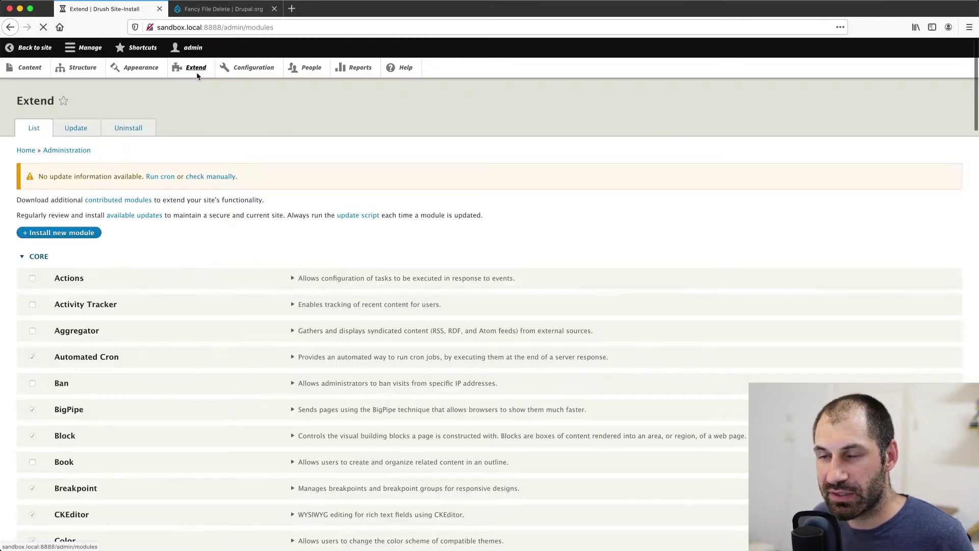
click(66, 254)
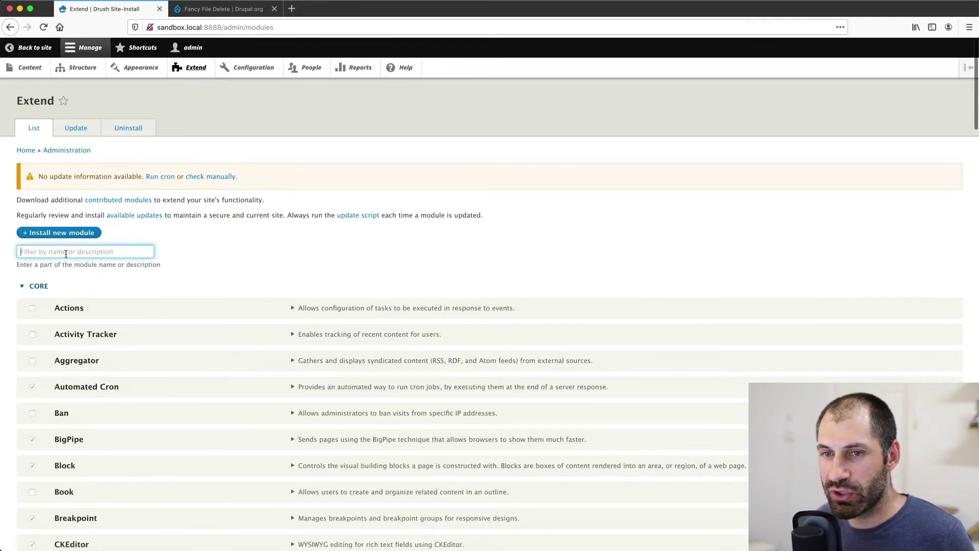
text(fancy)
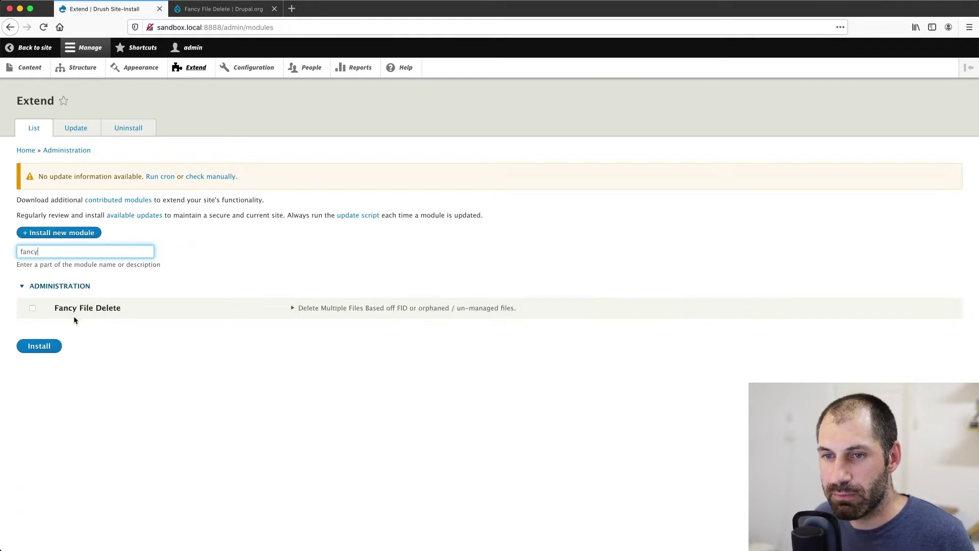
click(73, 315)
click(44, 351)
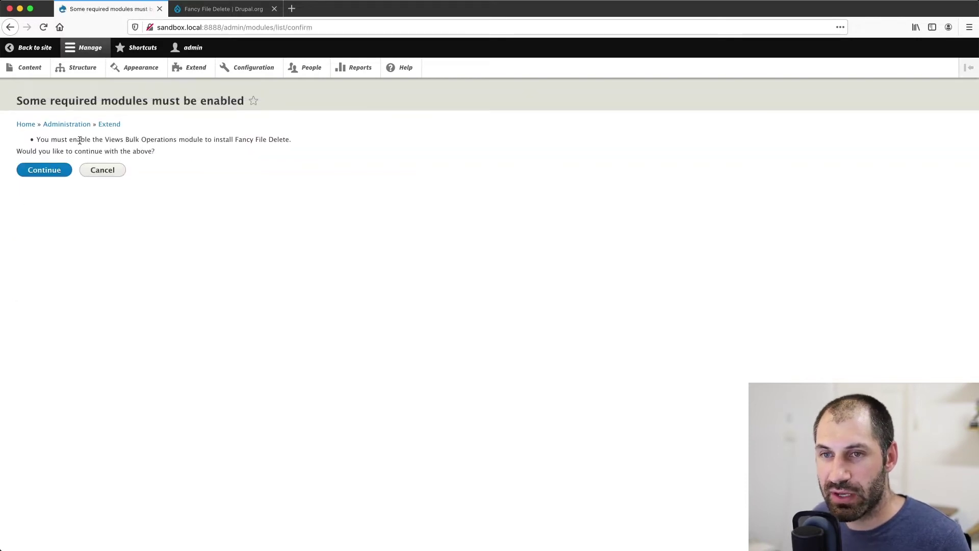
click(44, 173)
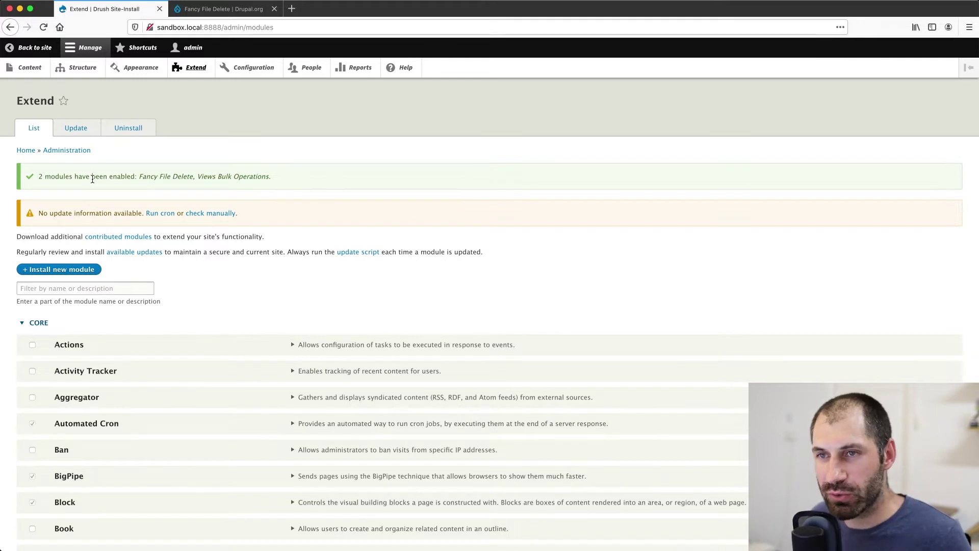
Check that the Fancy File Delete List tab shows no files, then go to Content
click(258, 68)
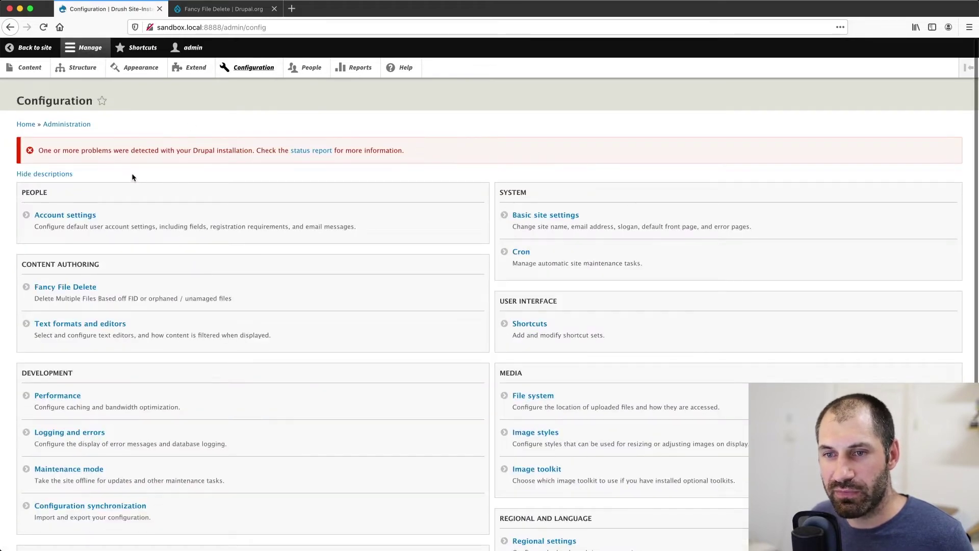
scroll(131, 173, down, 3)
click(59, 224)
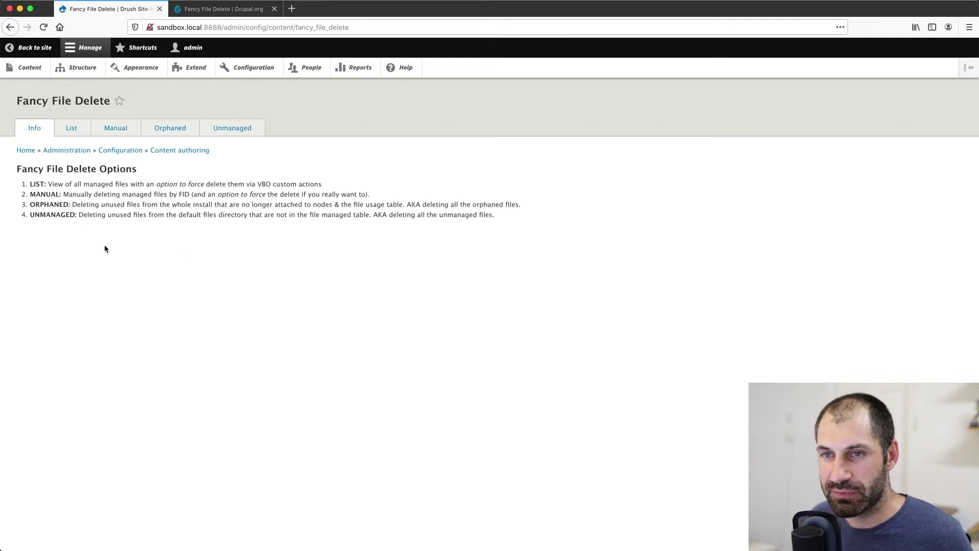
click(71, 130)
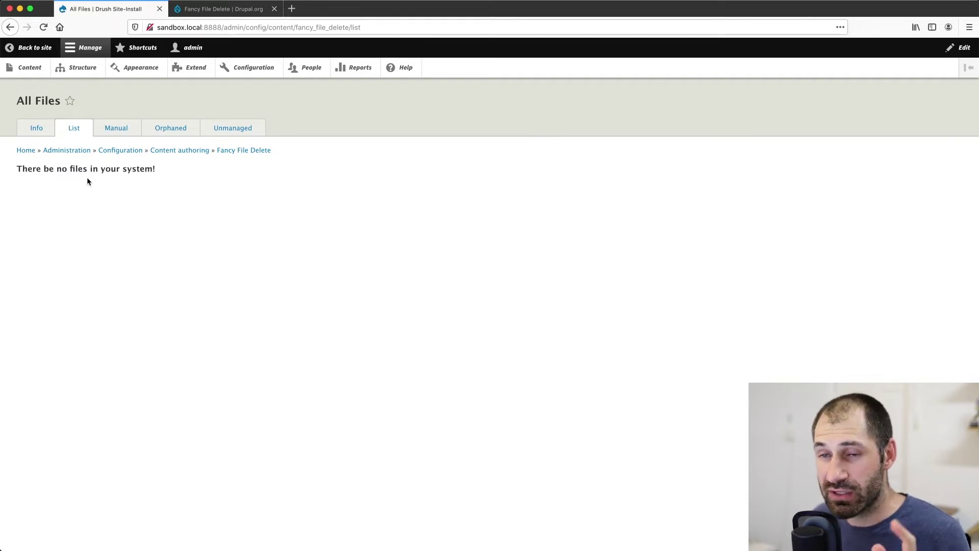
click(31, 69)
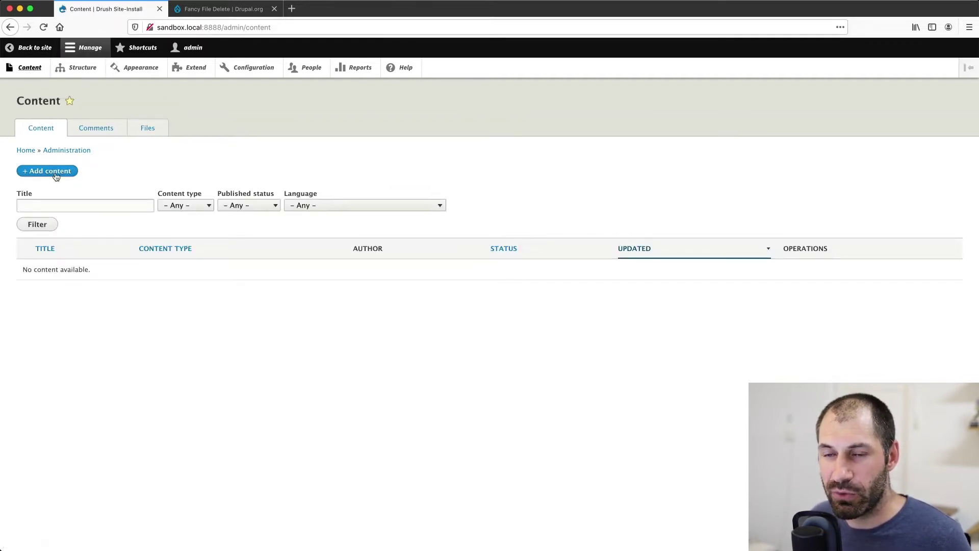
Start a new Article titled 'Test article' and fill in some body text
click(57, 176)
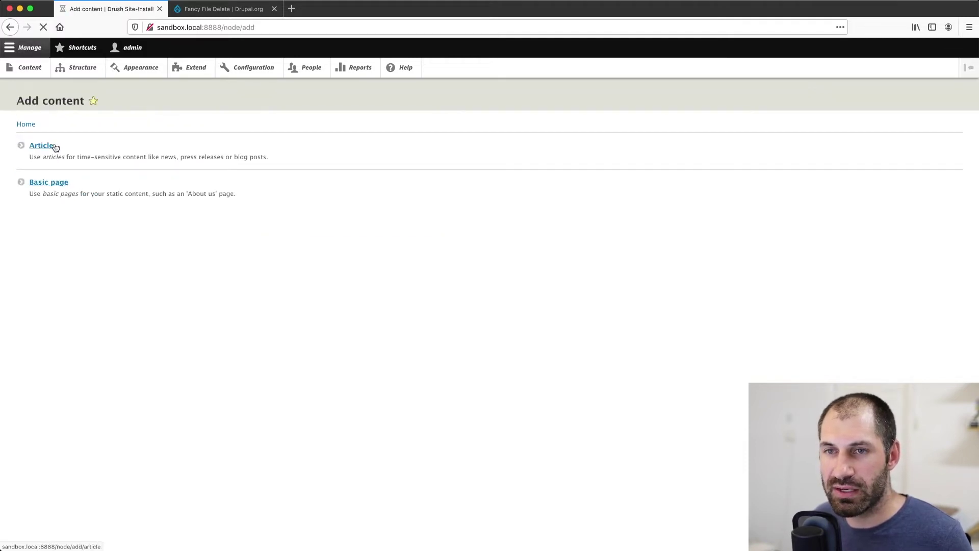
click(54, 147)
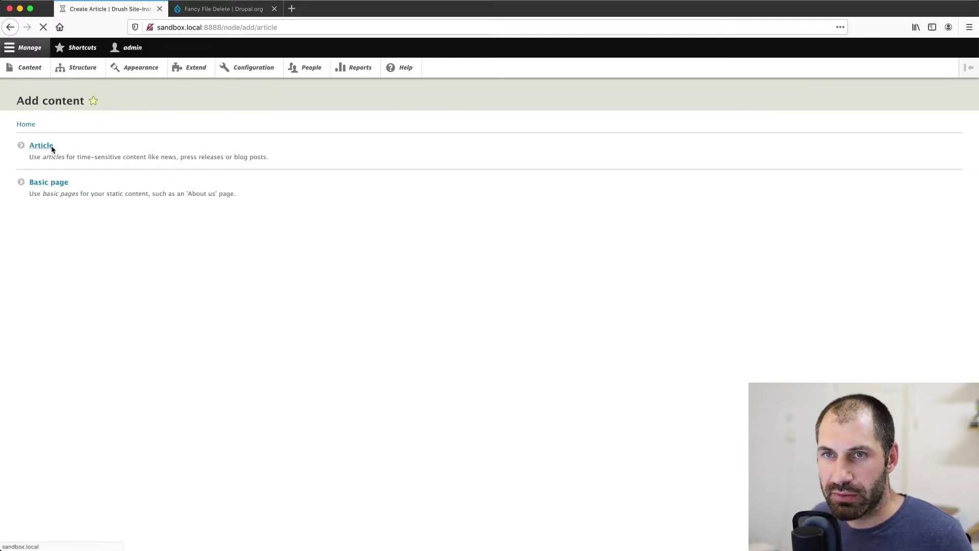
click(69, 155)
text(T)
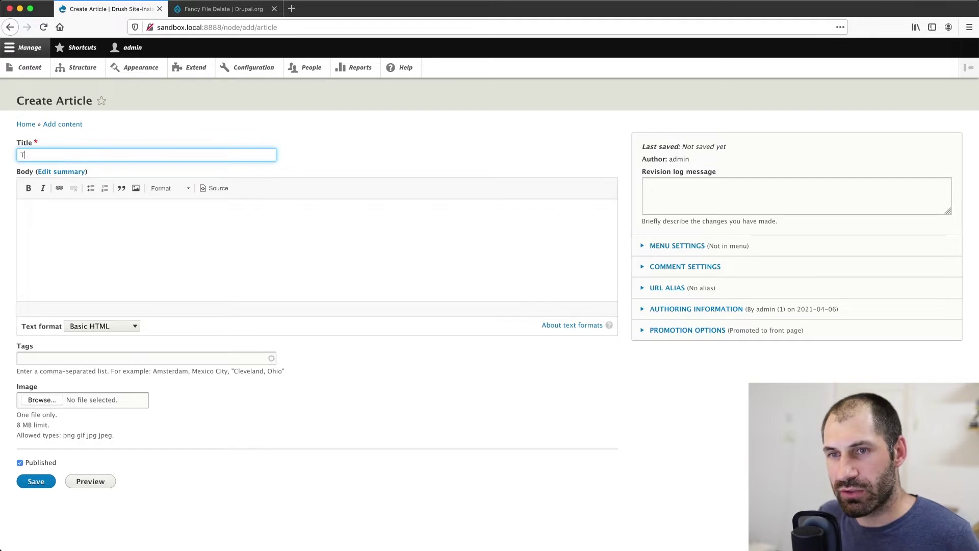
text(est article)
click(181, 253)
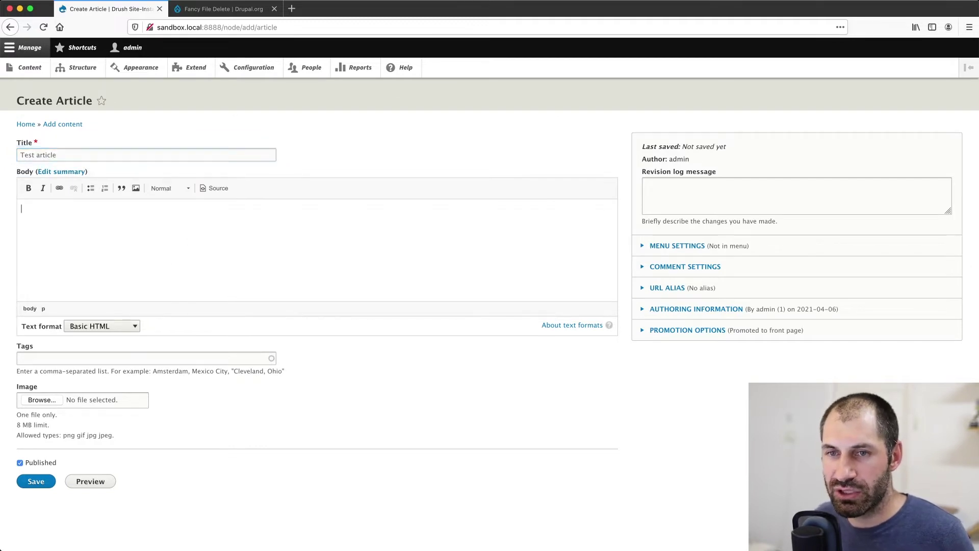
text(a otehsaenuht snaeho unshtaoesnt husneoth ntoeh usnhtoaeusnhtoeasnhtenoutheo)
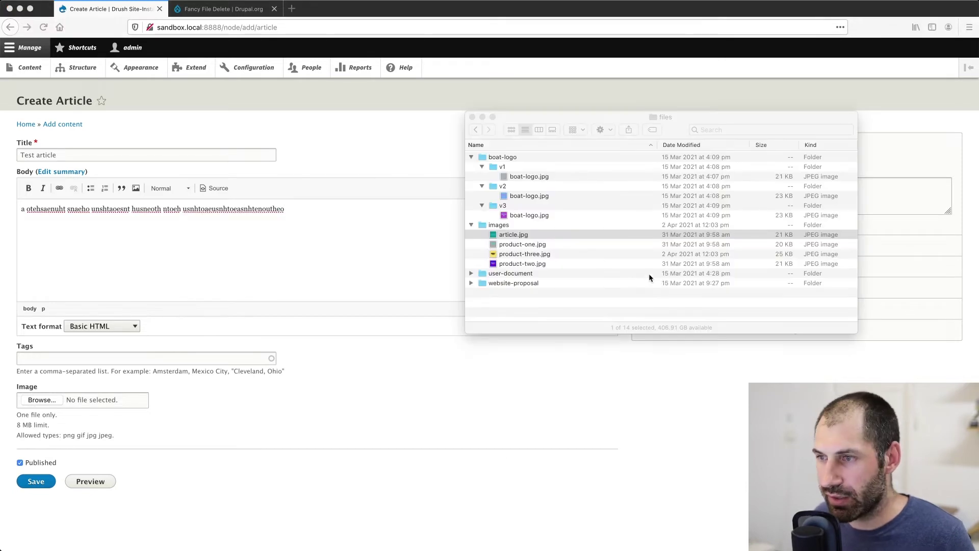
Attach product-one.jpg as the image with alt text 'product one' and save the article
click(556, 245)
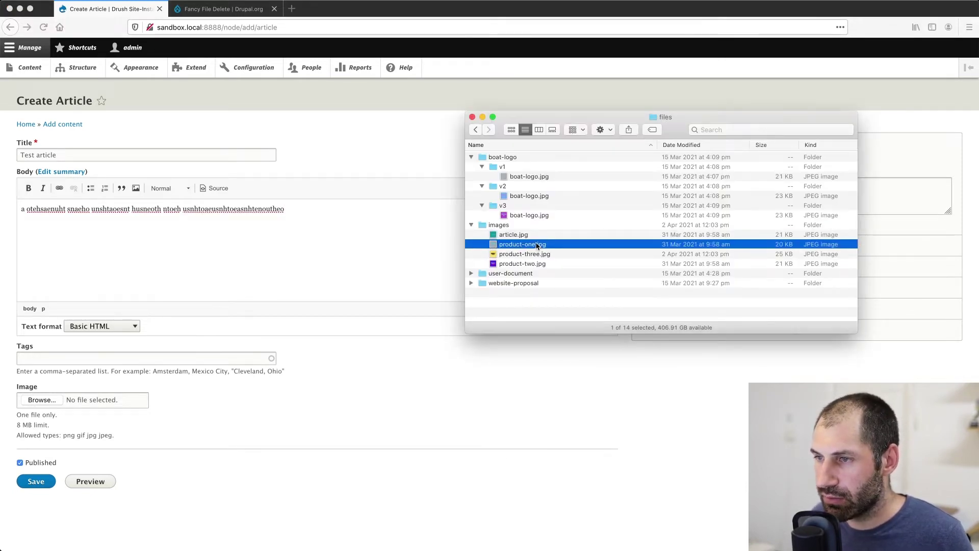
key(space)
key(space)
drag(536, 246, 46, 401)
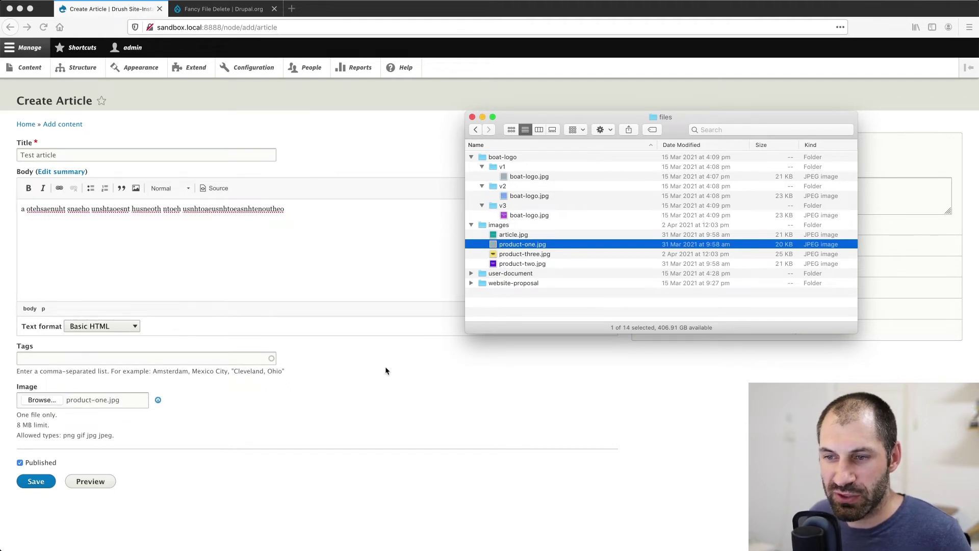
click(201, 422)
click(204, 415)
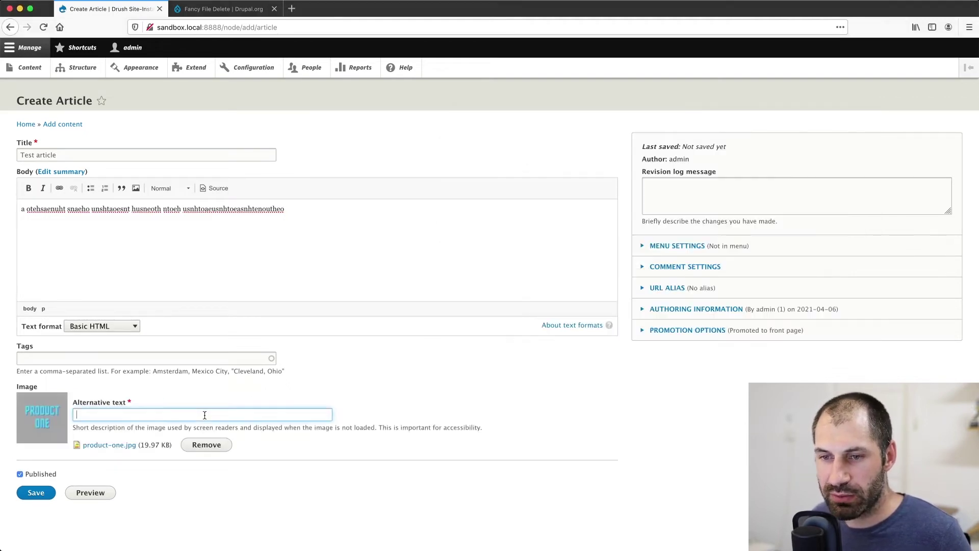
text(product one)
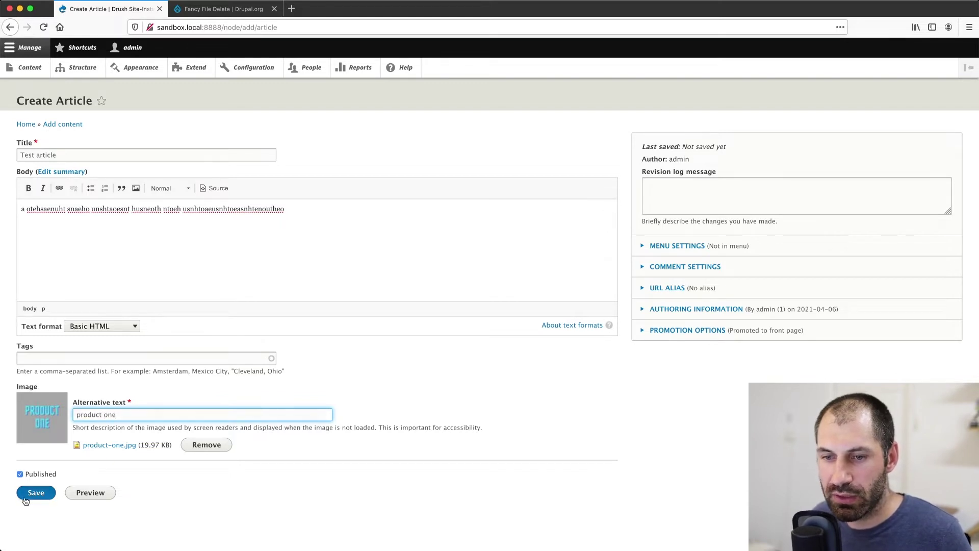
click(27, 495)
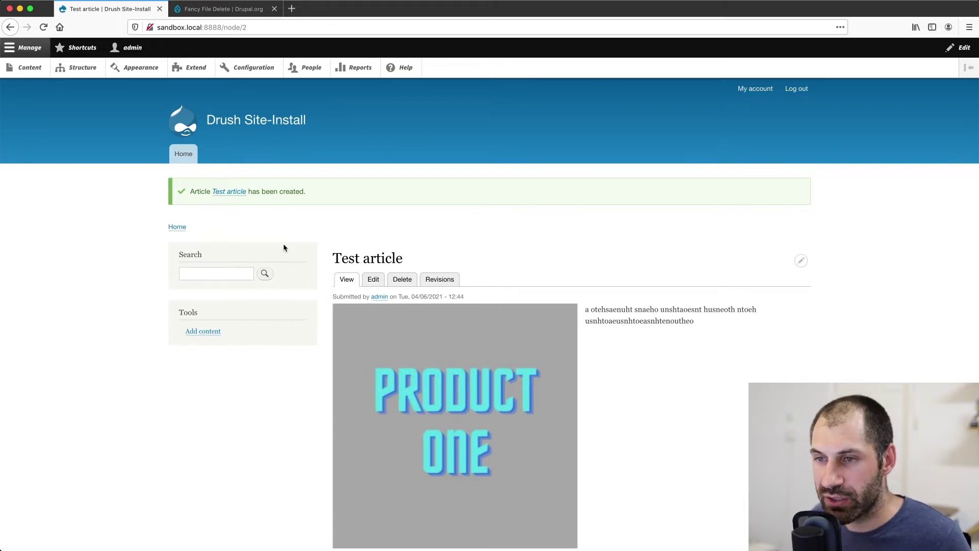
Open Fancy File Delete's All Files list, showing product-one.jpg with file ID 2, and edit its view
click(257, 70)
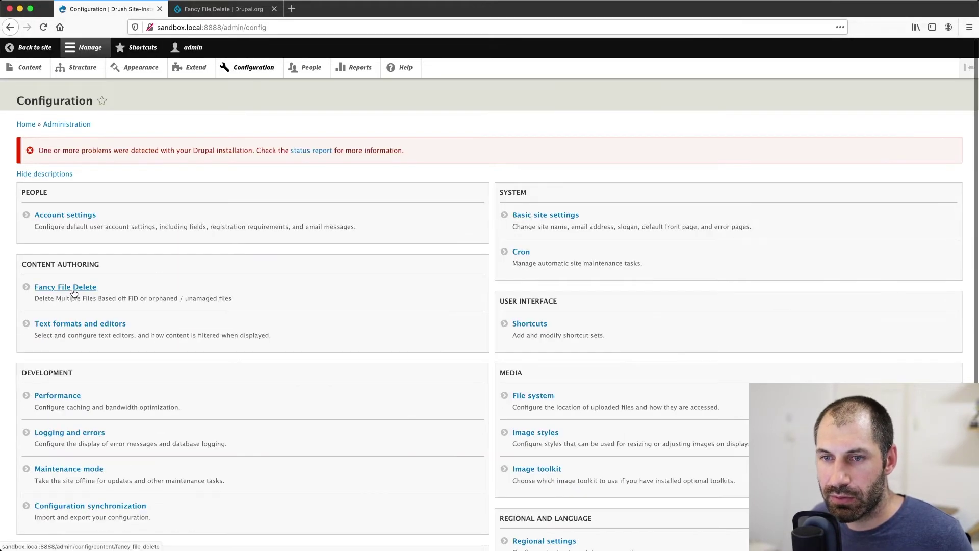
click(74, 291)
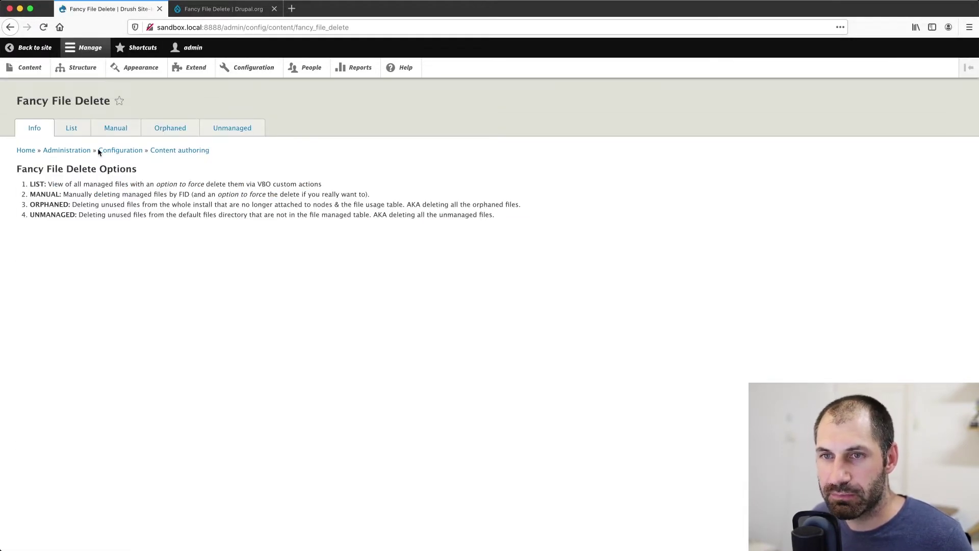
click(73, 131)
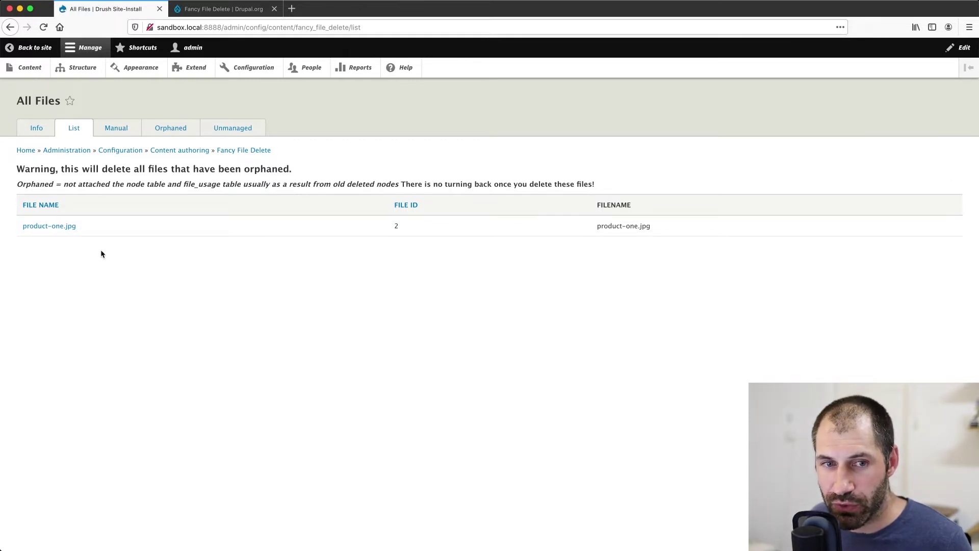
mouse_move(88, 226)
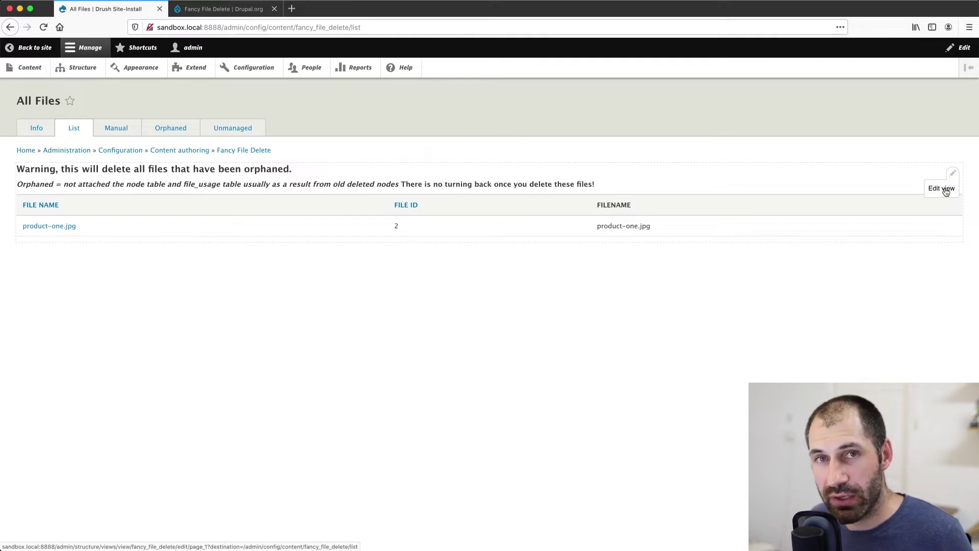
click(943, 189)
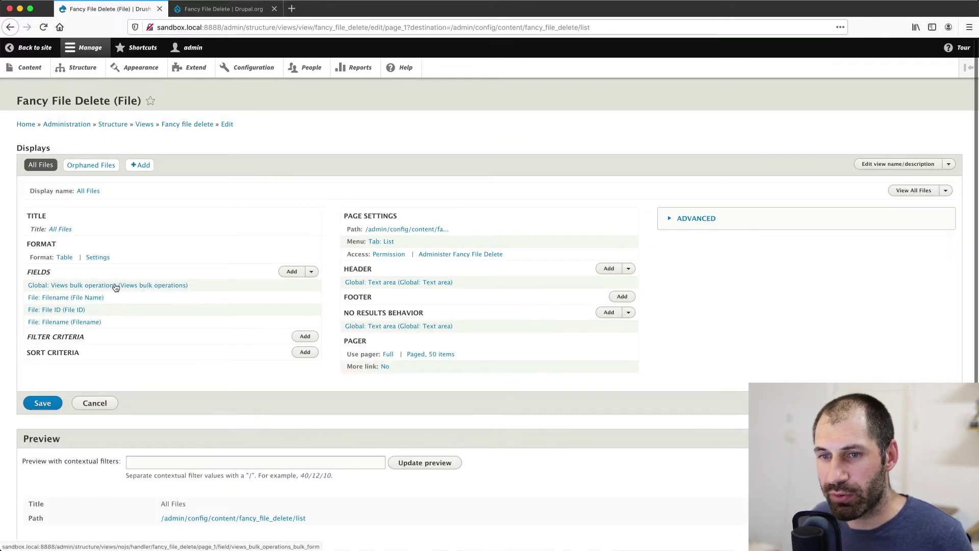
Select all actions in the Views bulk operations field, apply to this display, and save the view
click(133, 285)
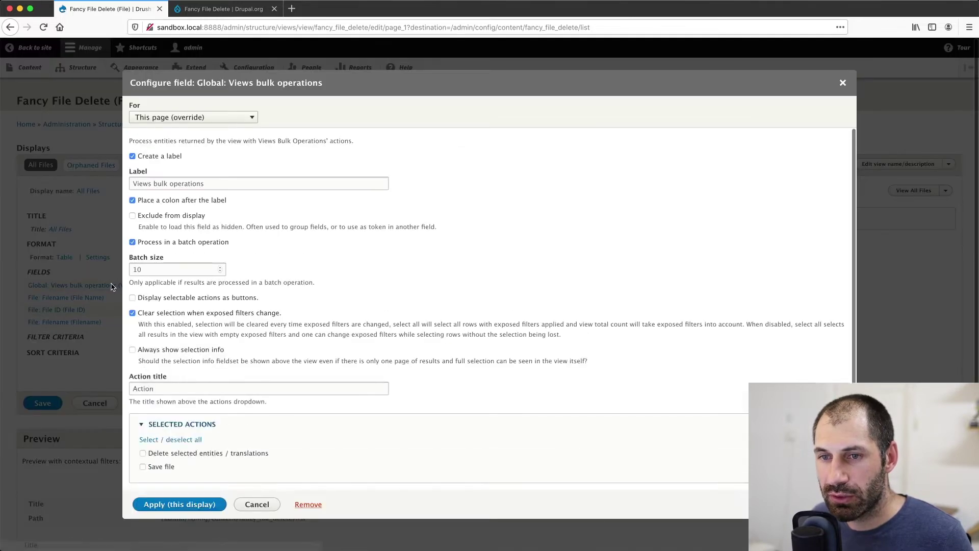
scroll(210, 299, down, 5)
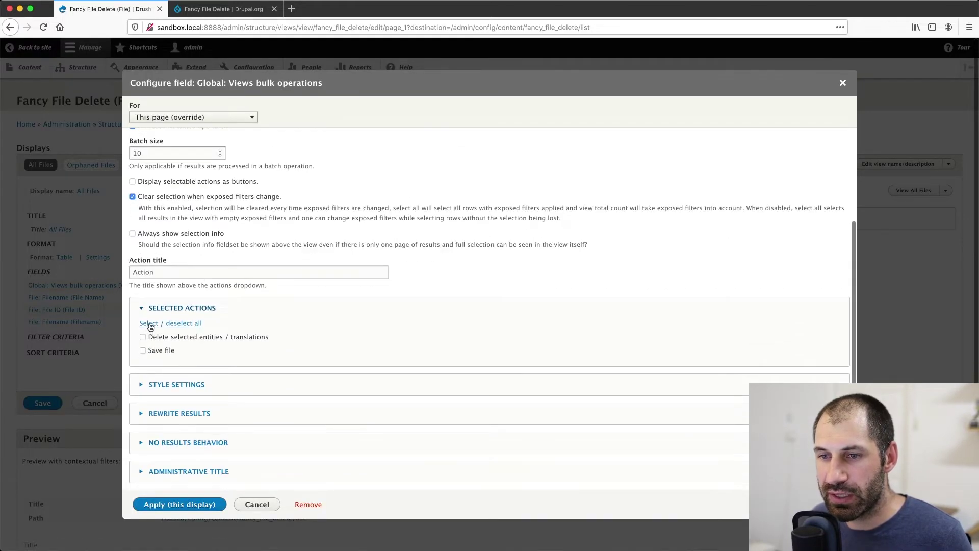
click(145, 323)
scroll(164, 275, down, 2)
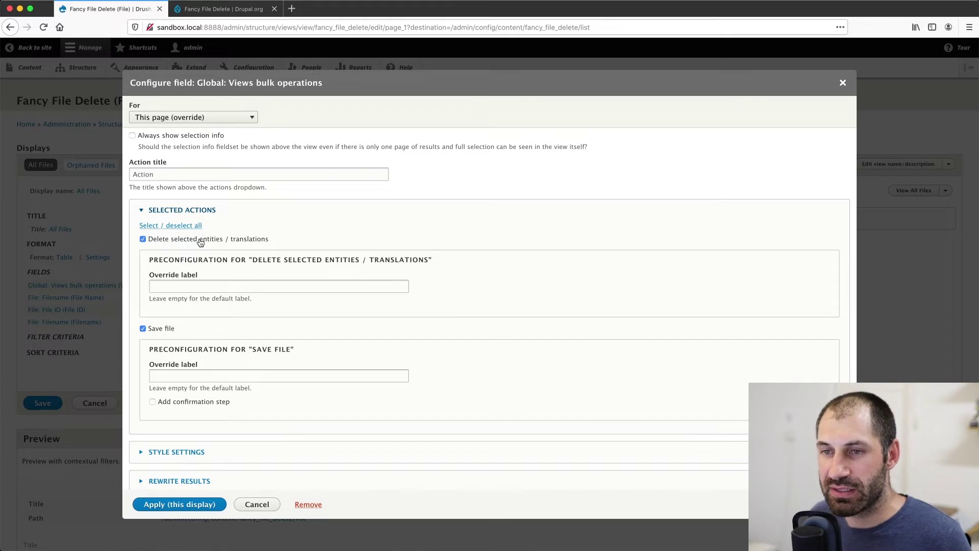
click(185, 505)
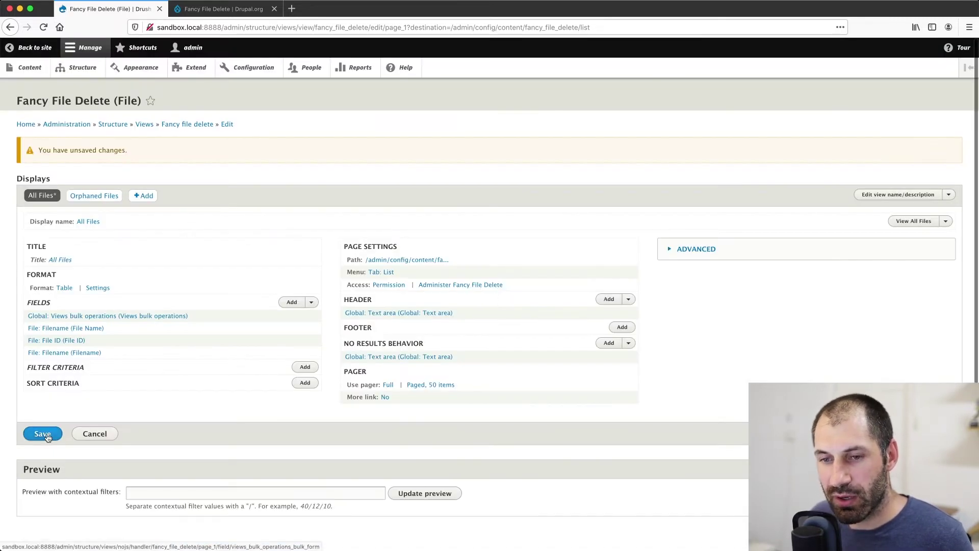
click(46, 436)
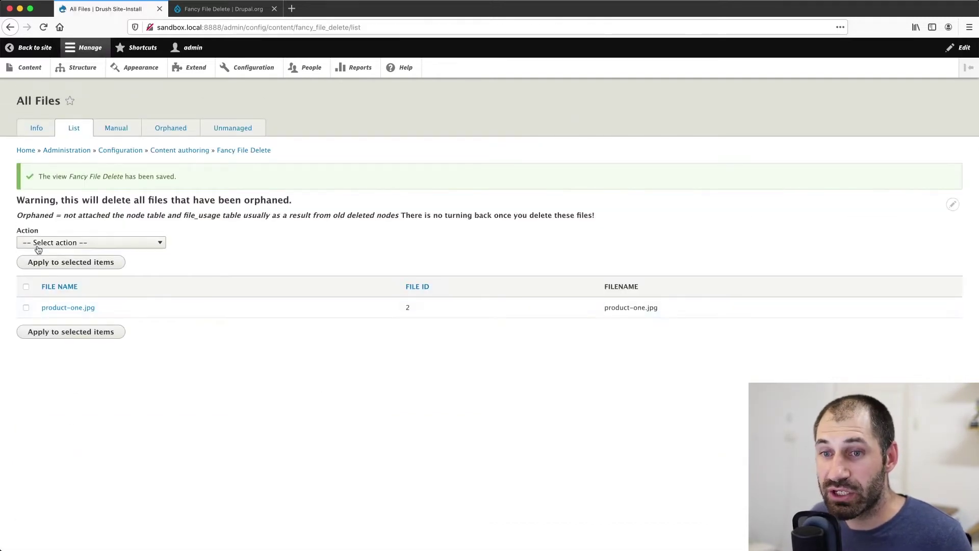
Browse the new bulk Action list and view the product-one.jpg image
click(38, 249)
click(256, 240)
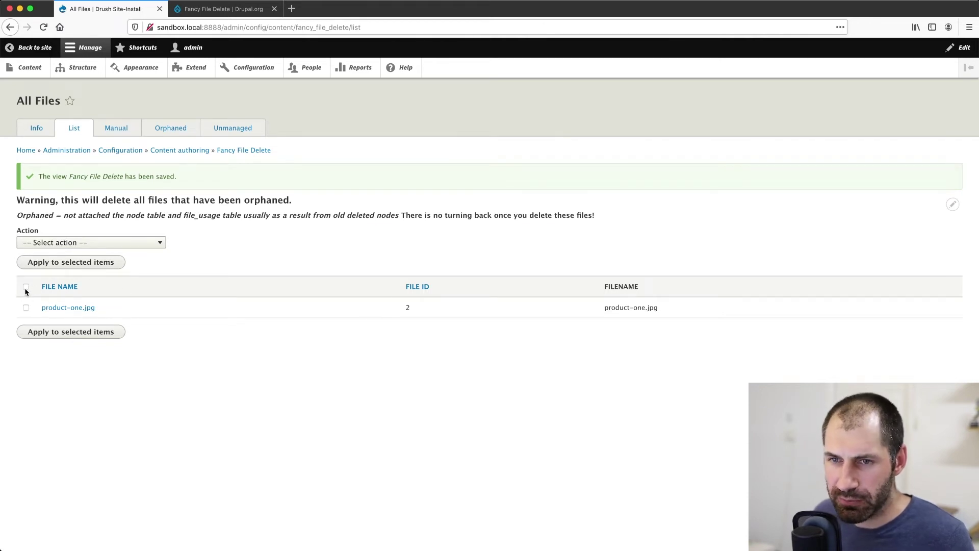
click(70, 308)
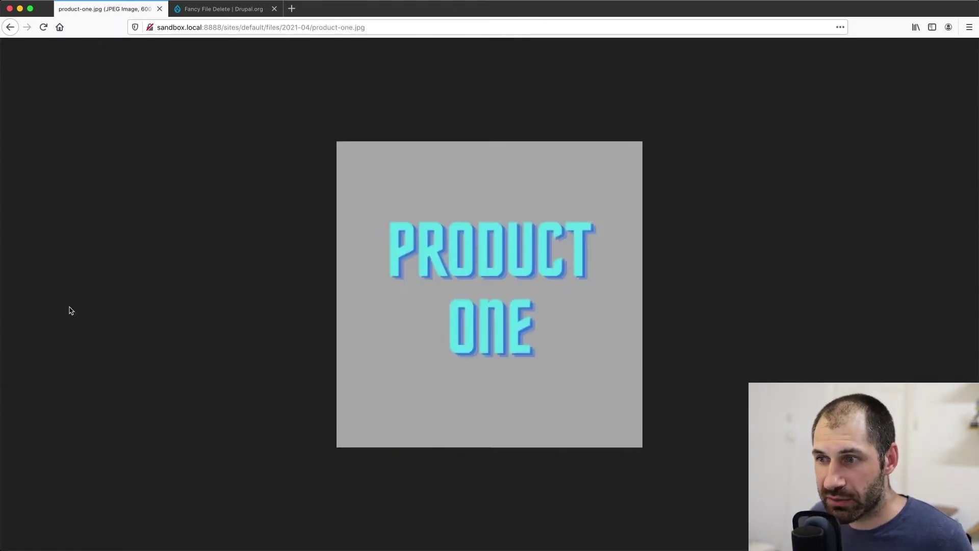
click(11, 28)
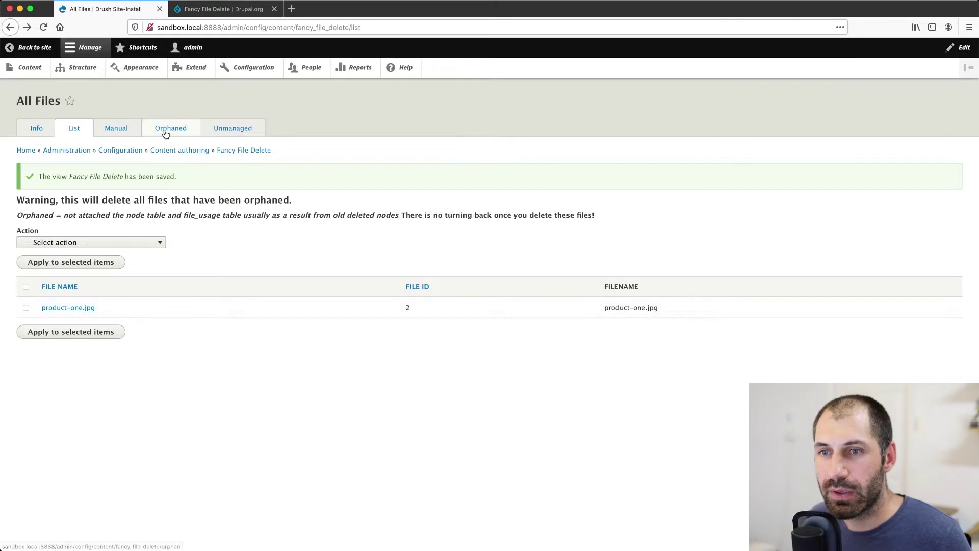
Check the Manual, Orphaned and Unmanaged tabs, confirming no orphaned or unmanaged files, then return to List
click(118, 130)
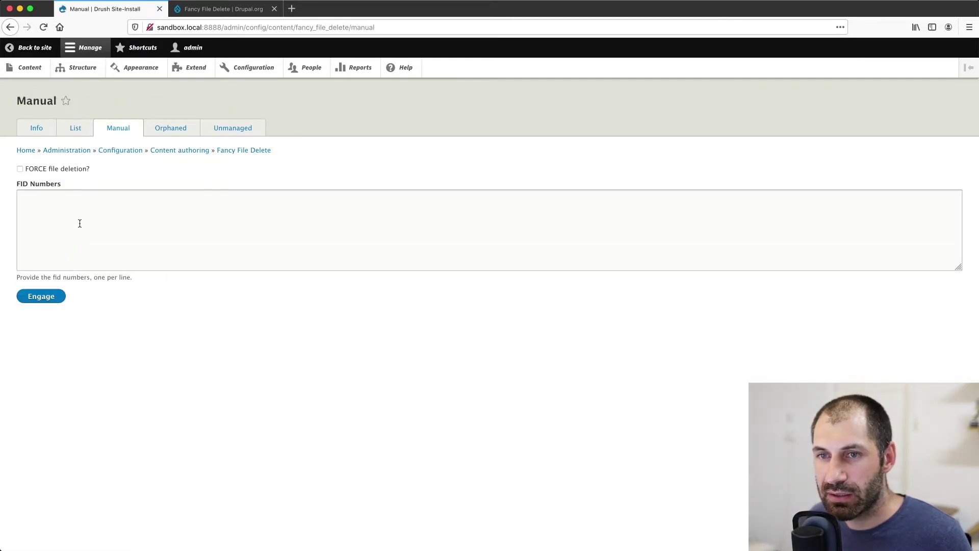
click(79, 224)
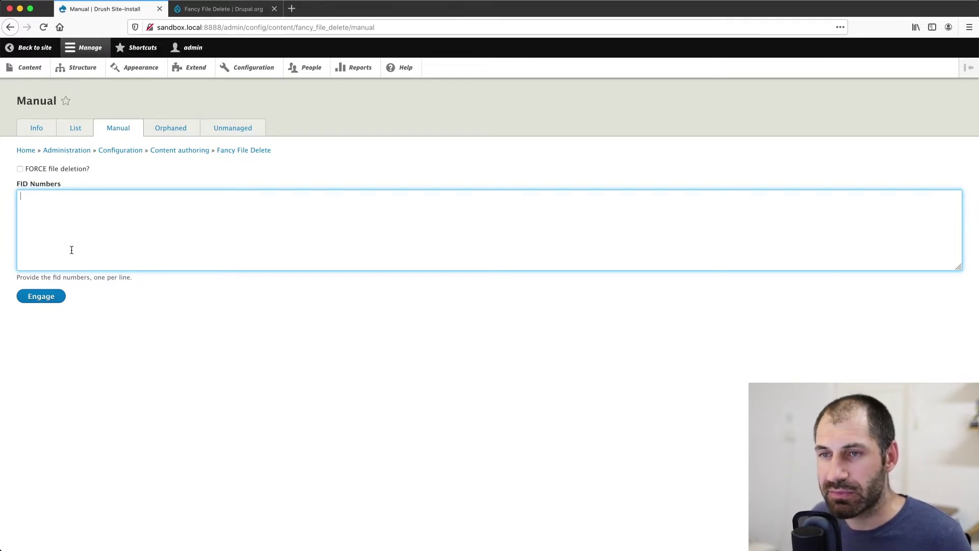
click(165, 131)
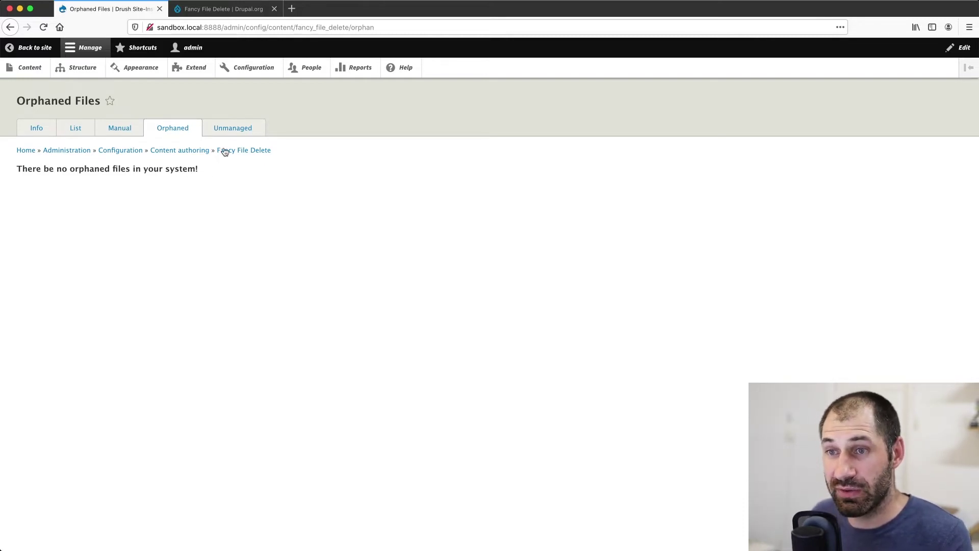
click(231, 128)
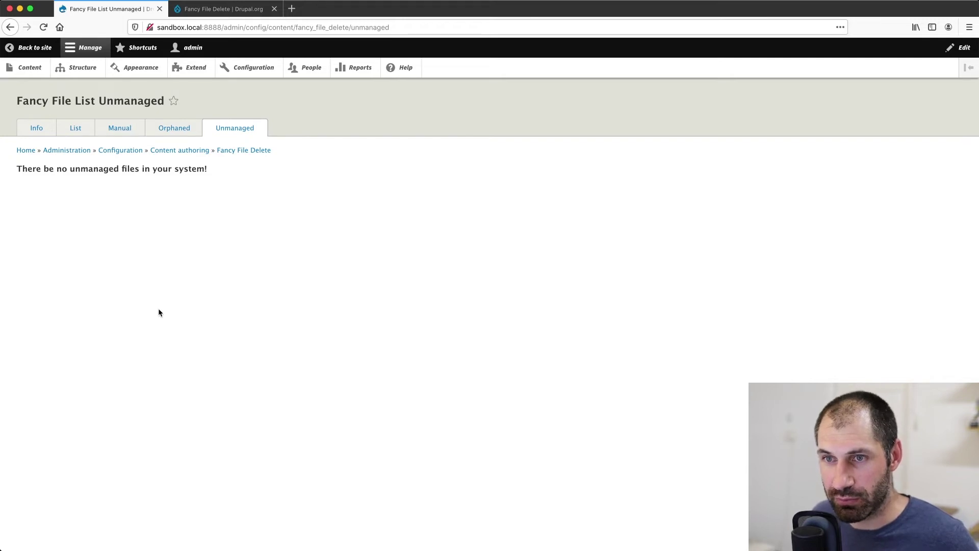
click(73, 130)
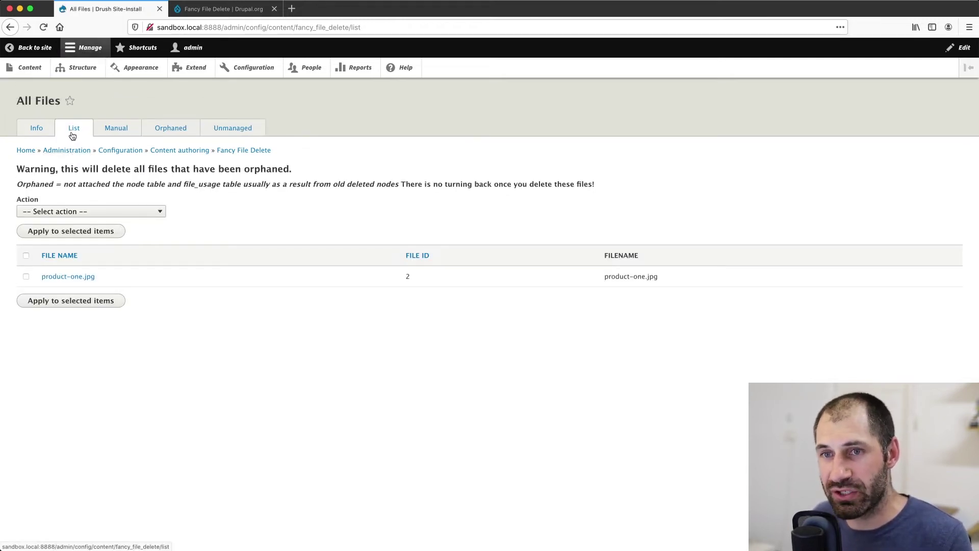
click(112, 128)
click(75, 128)
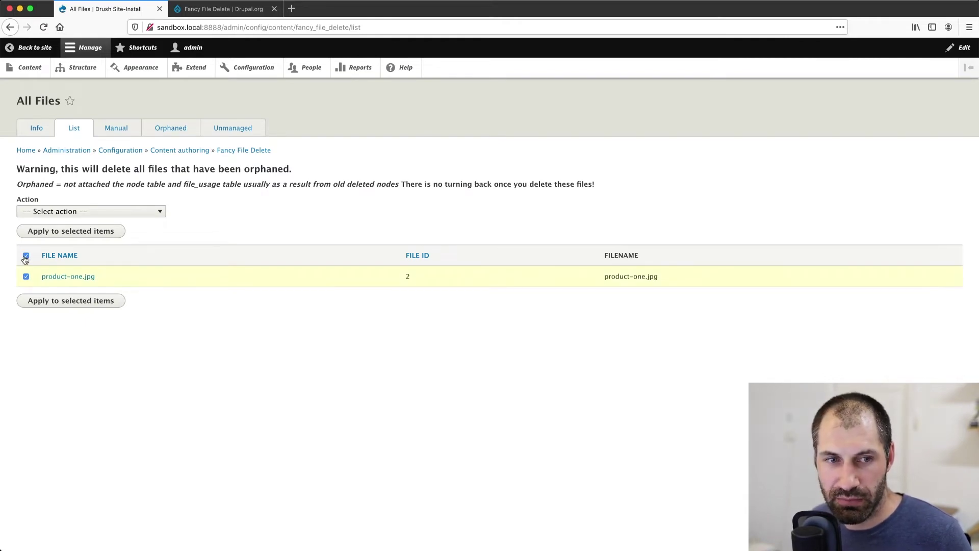
key(super+Tab)
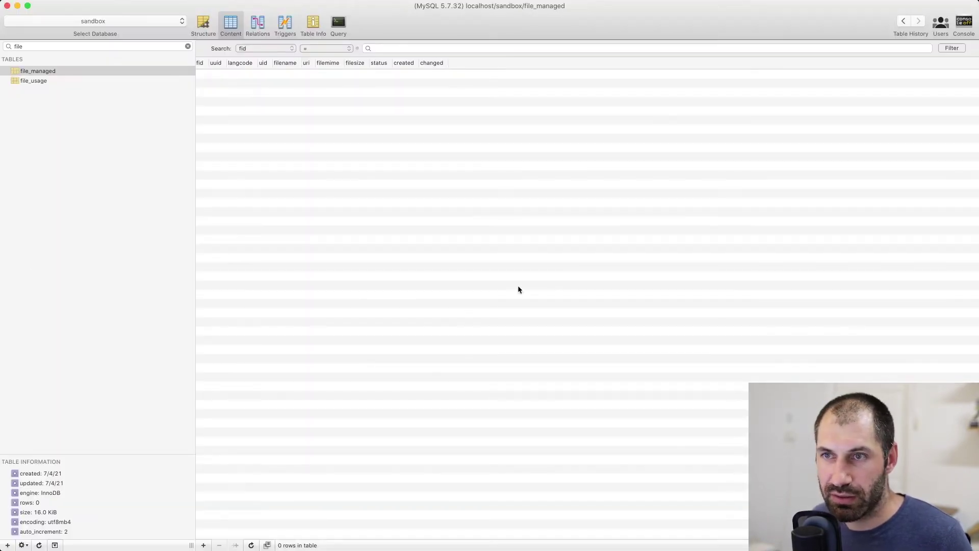
Refresh file_managed and inspect the file_usage table rows in the database client
key(super+r)
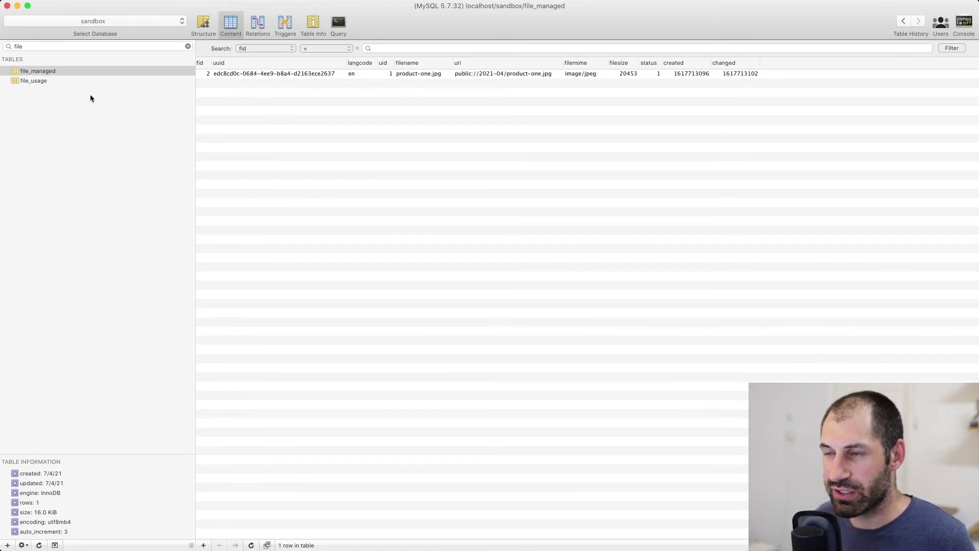
click(46, 81)
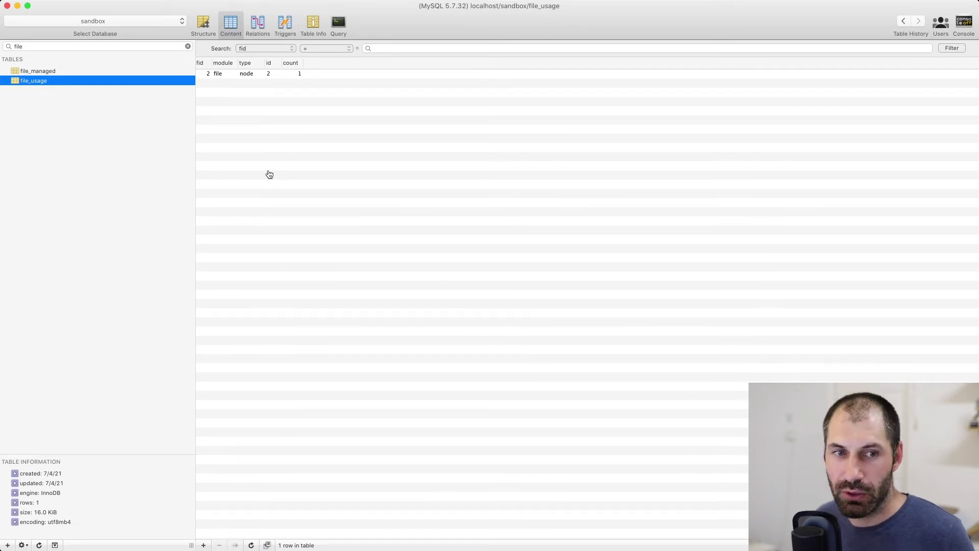
key(super+Tab)
Delete product-one.jpg using the 'Delete selected entities / translations' bulk action
click(56, 212)
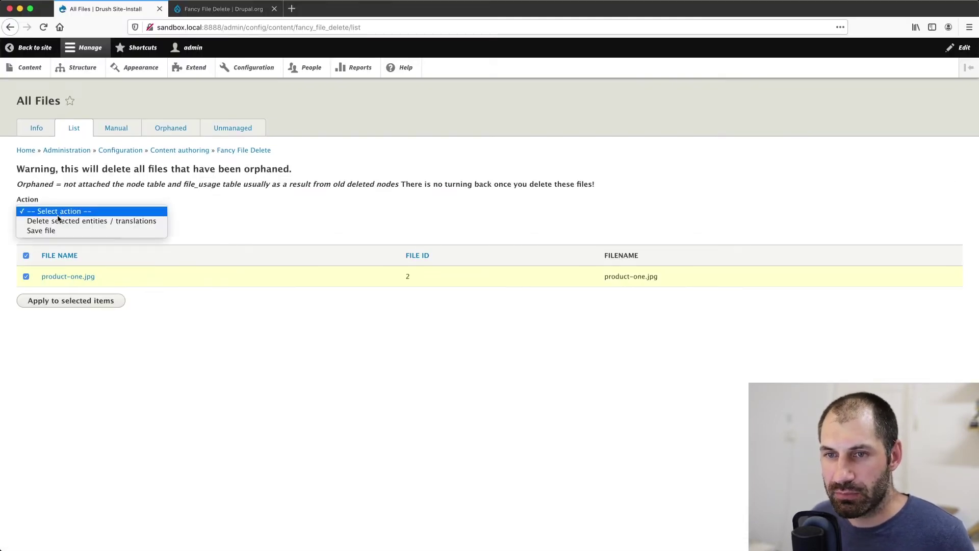
click(58, 221)
click(84, 232)
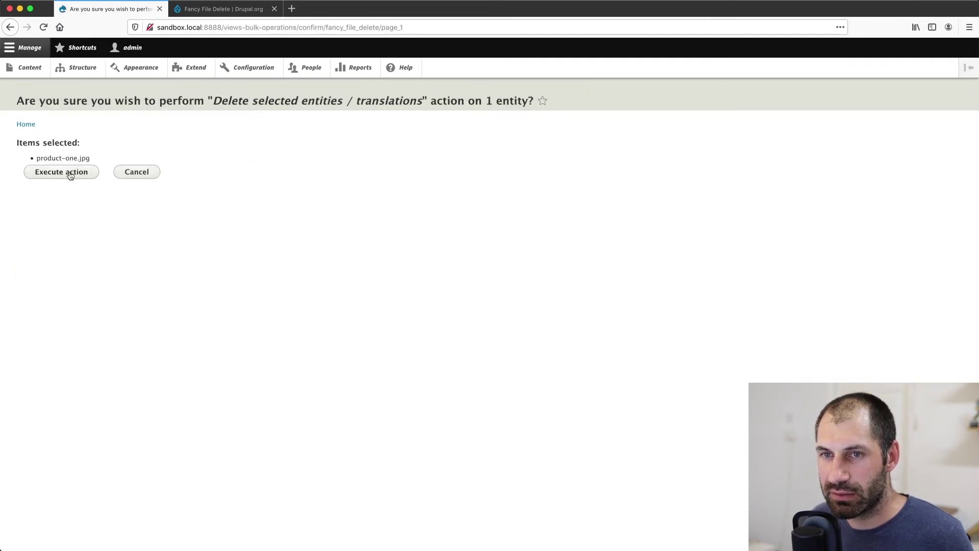
click(75, 172)
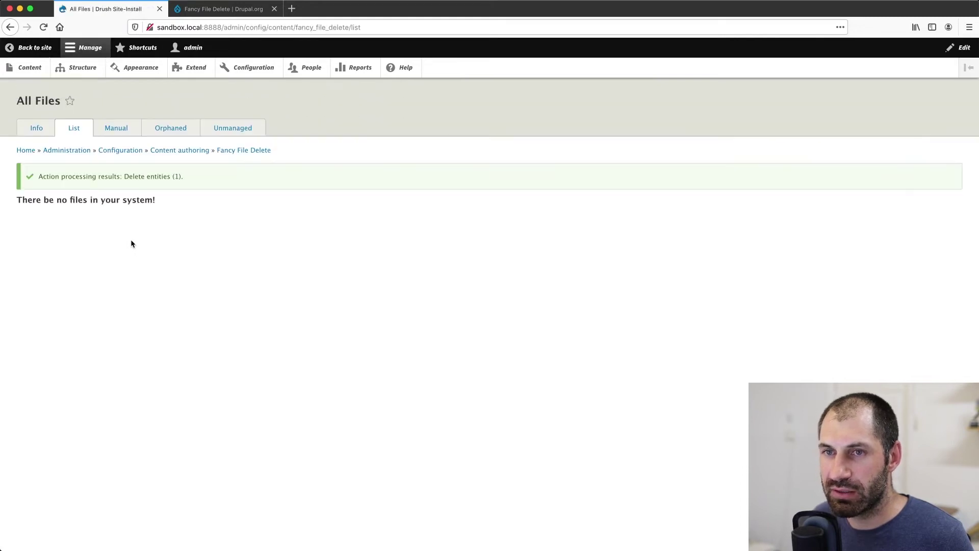
Confirm the file_managed table in the database client now has 0 rows
key(super+Tab)
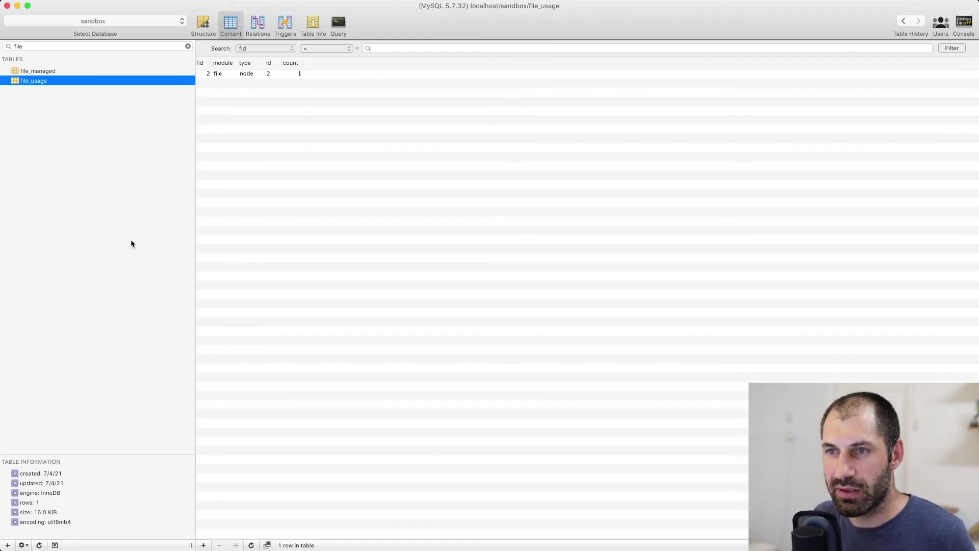
click(85, 71)
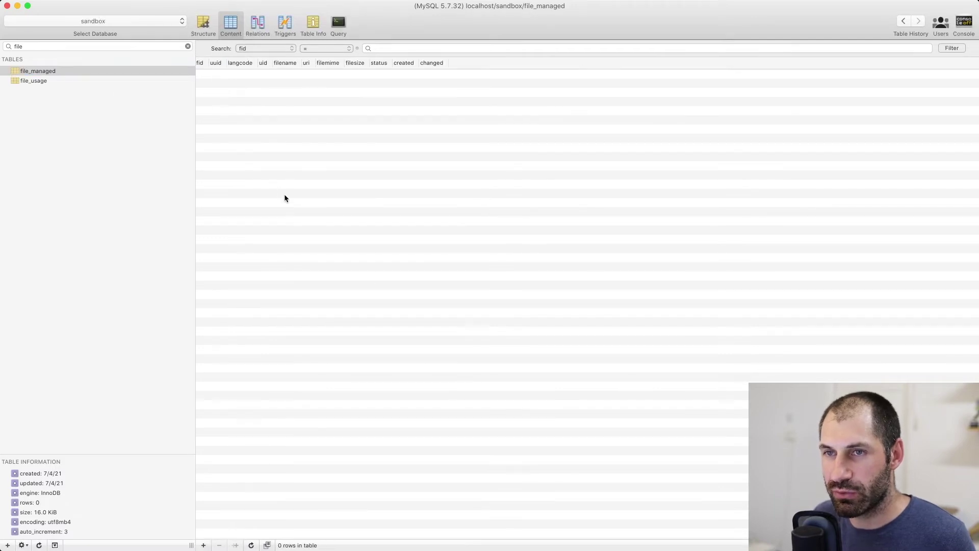
key(super+Tab)
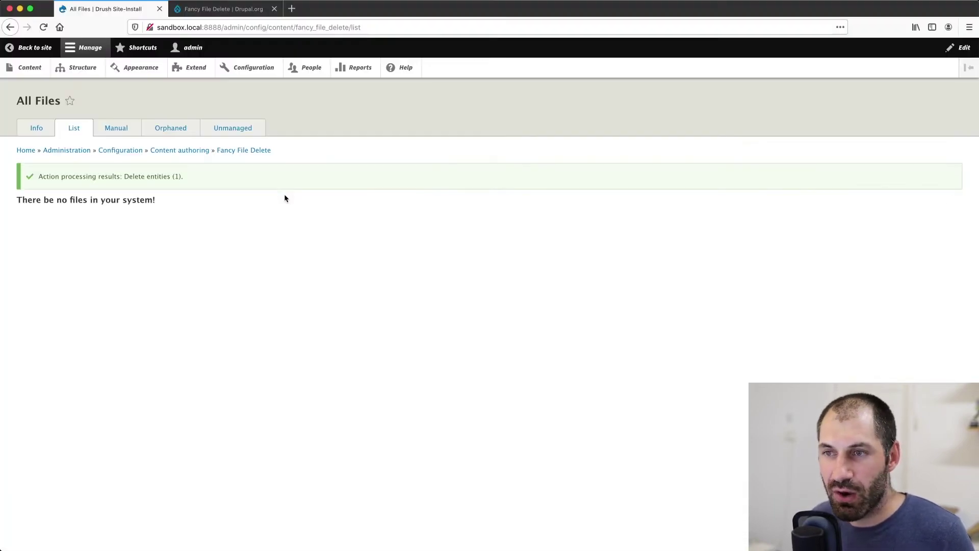
Clear the terminal and list the 2021-04 files folder, which is now empty
key(super+Tab)
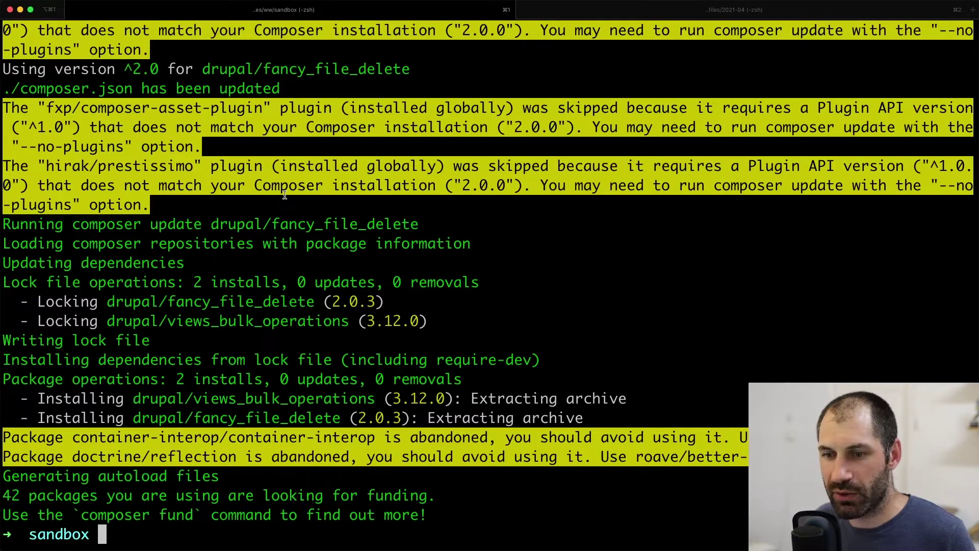
text(clear)
key(Return)
key(super+2)
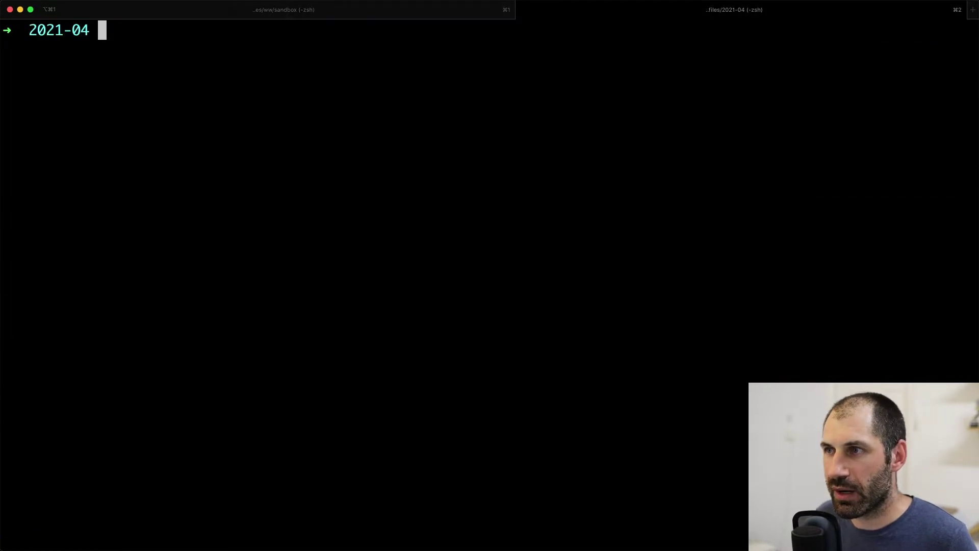
text(l)
key(Return)
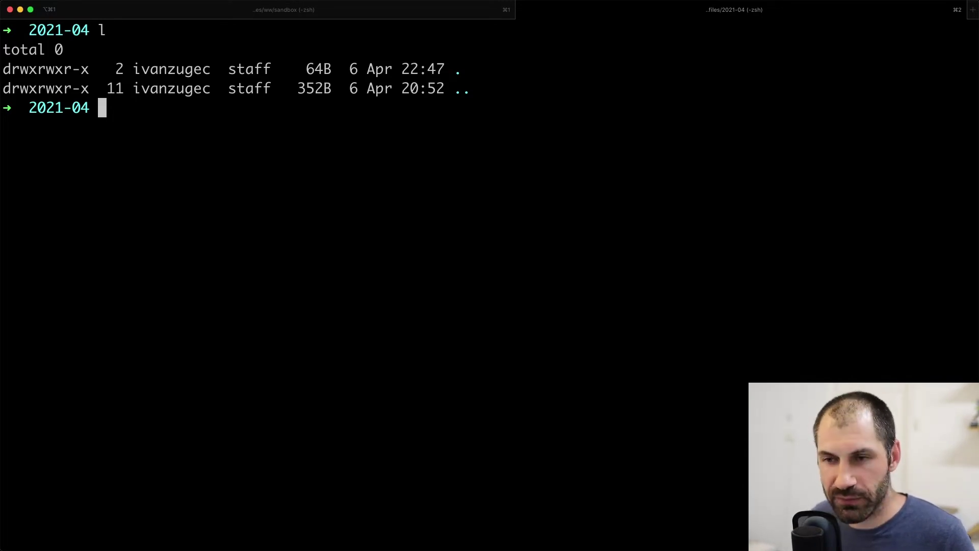
key(super+Tab)
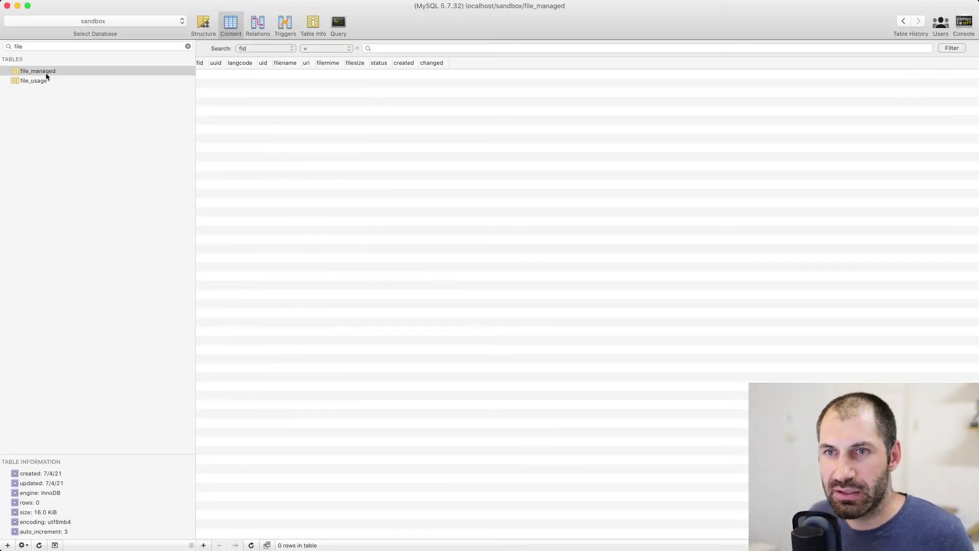
Filter tables by 'field' and open node__field_image, whose one row still references image ID 2
key(super+alt+f)
key(BackSpace)
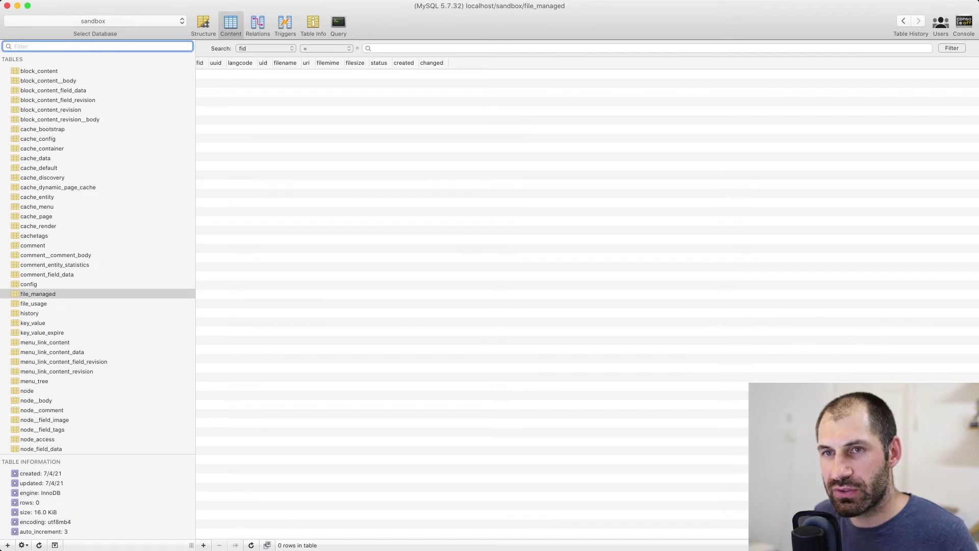
text(field_)
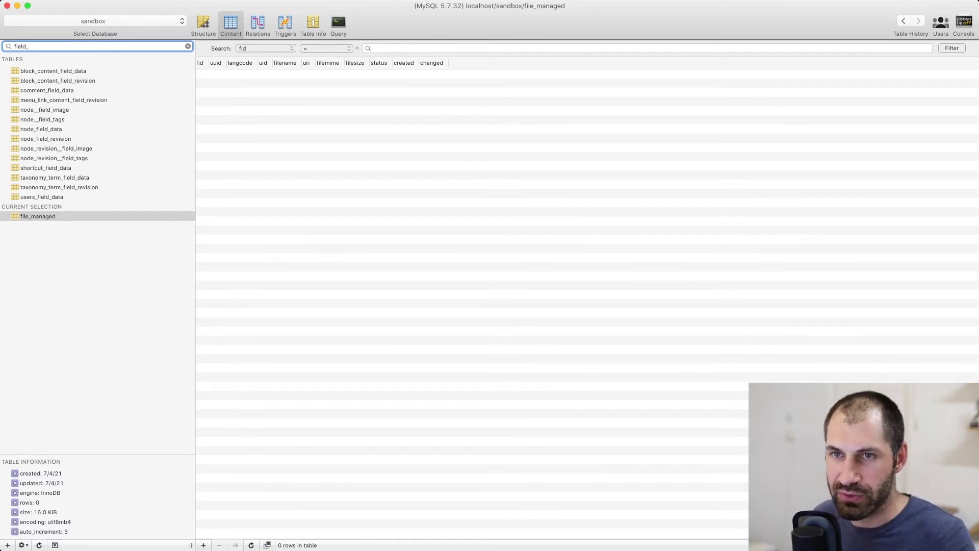
click(69, 111)
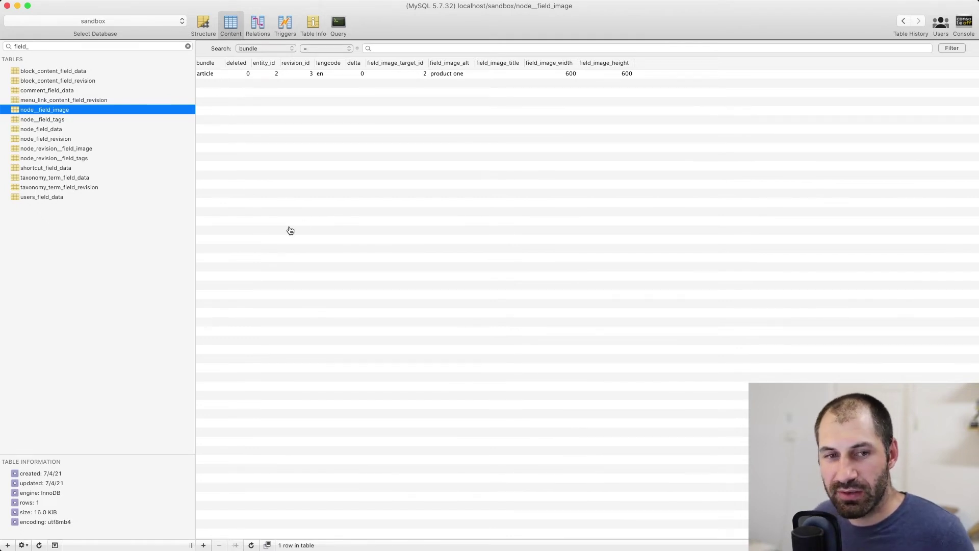
key(super+Tab)
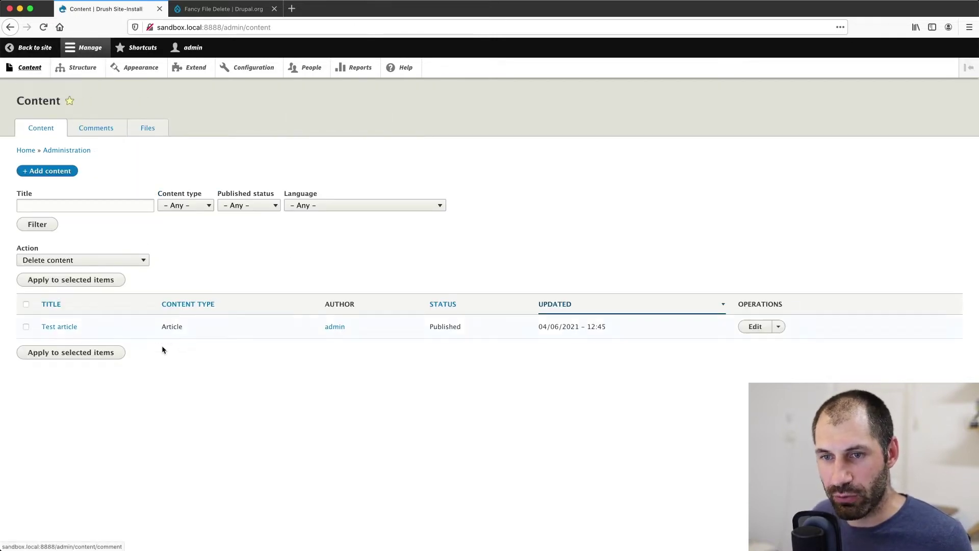
Open the Test article and inspect the node_revision__field_image and node__field_image tables
click(49, 327)
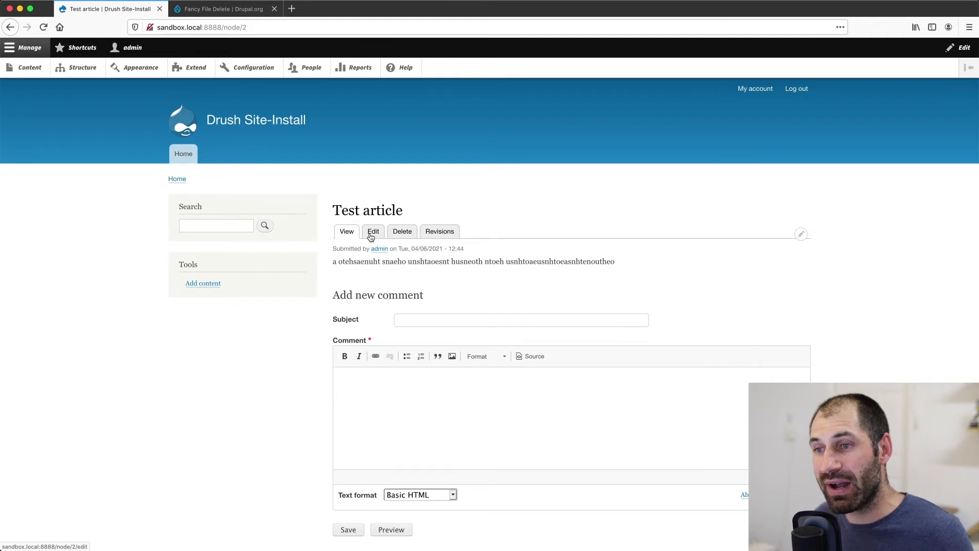
key(super+Tab)
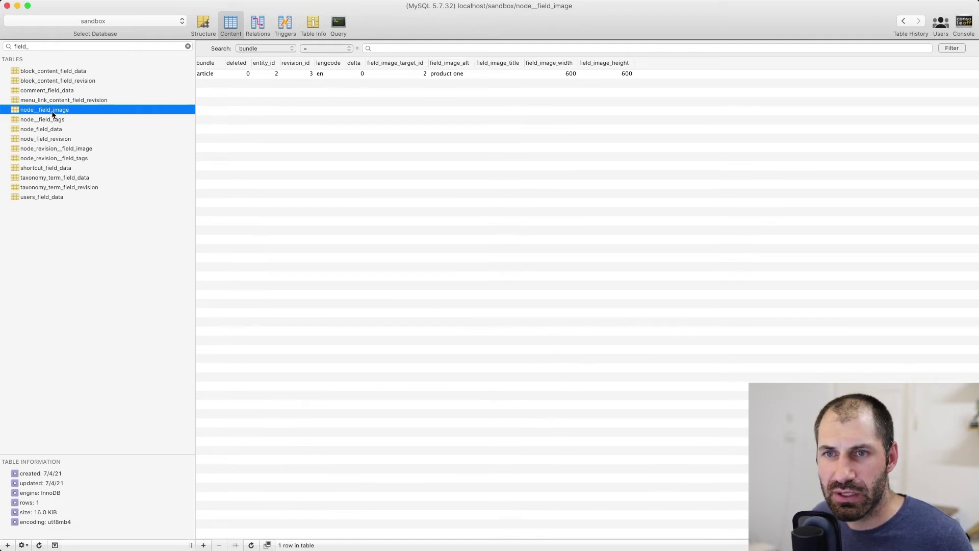
click(70, 150)
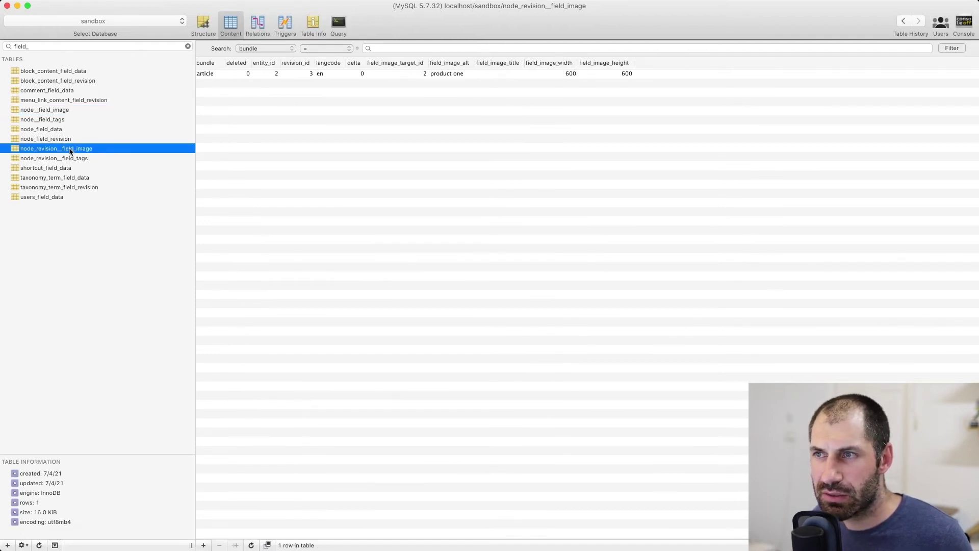
click(68, 110)
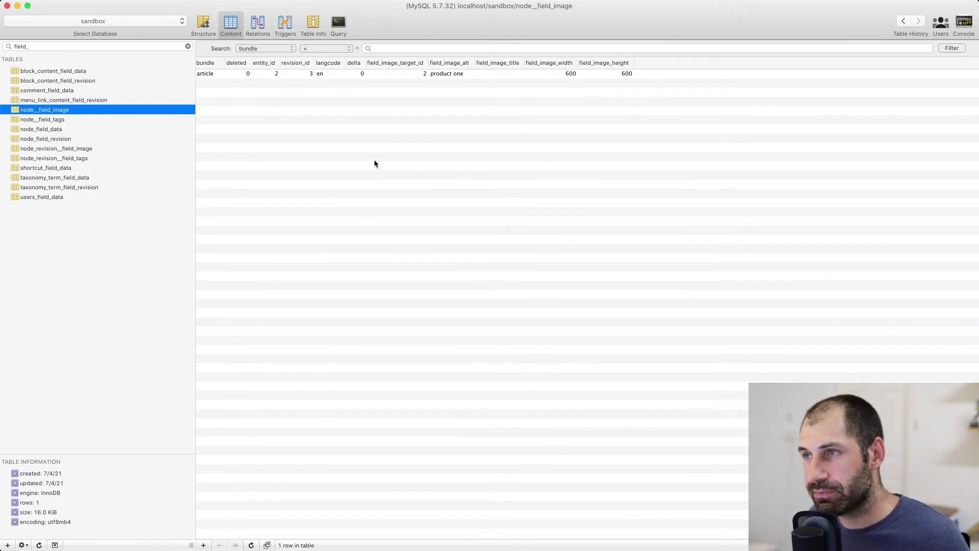
Save the Test article with no image, then reopen its edit form
key(super+Tab)
click(371, 231)
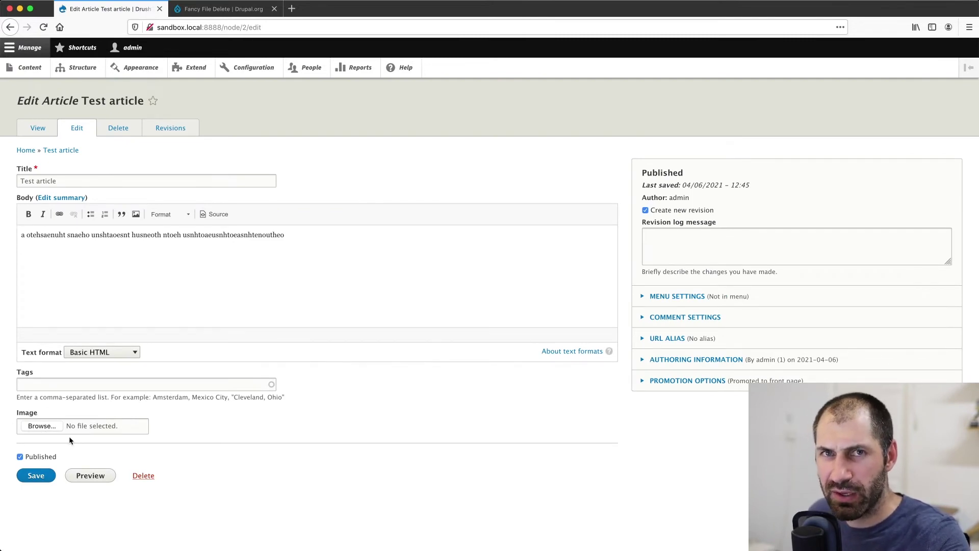
click(45, 477)
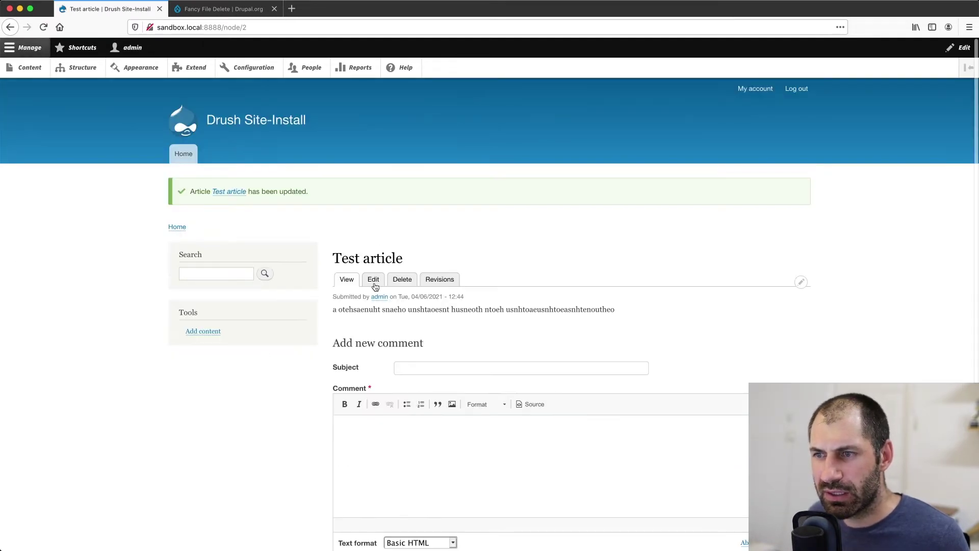
click(376, 286)
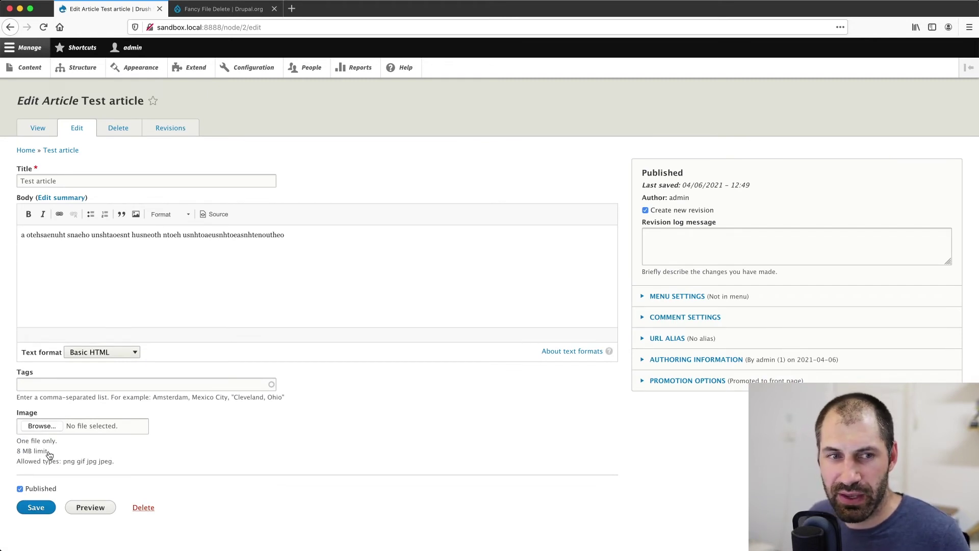
Refresh node__field_image in Sequel Pro to confirm it has 0 rows
key(super+Tab)
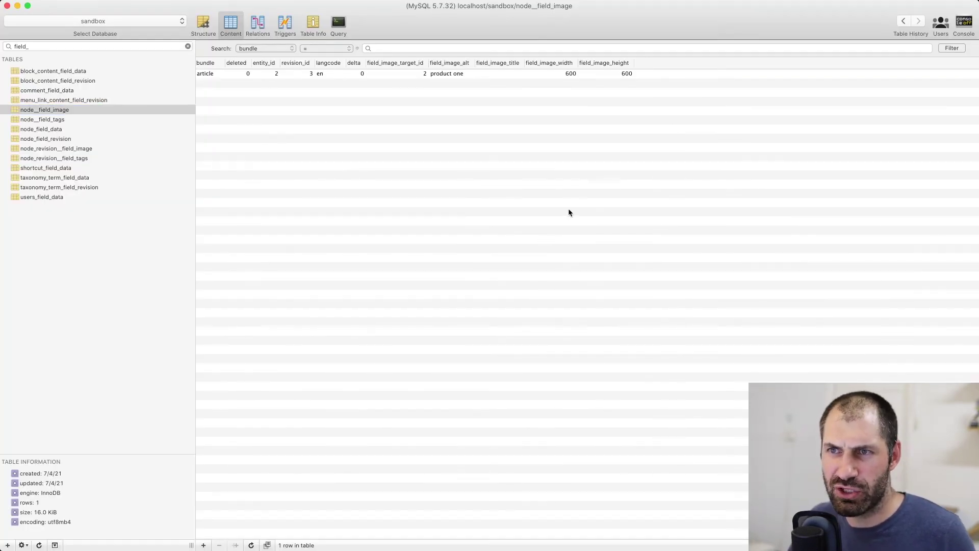
key(super+r)
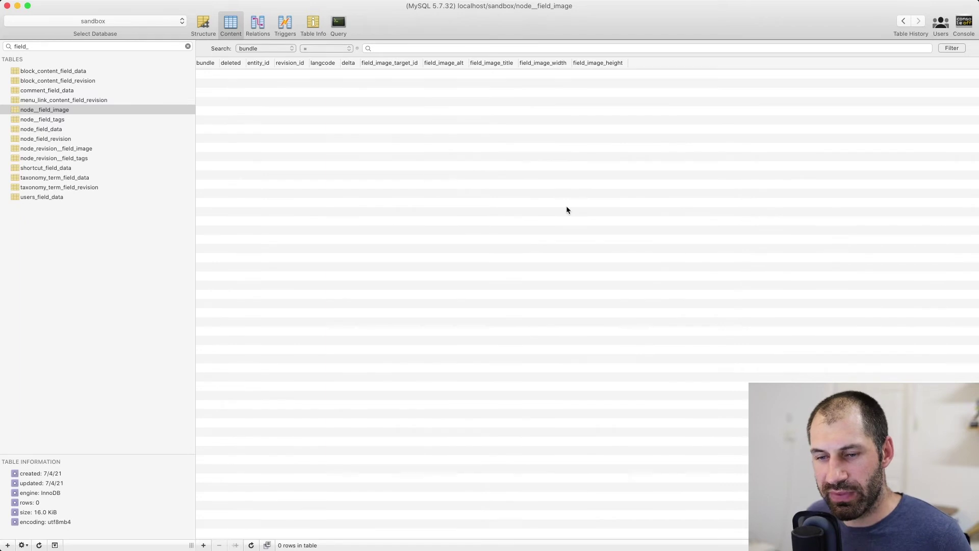
key(super+Tab)
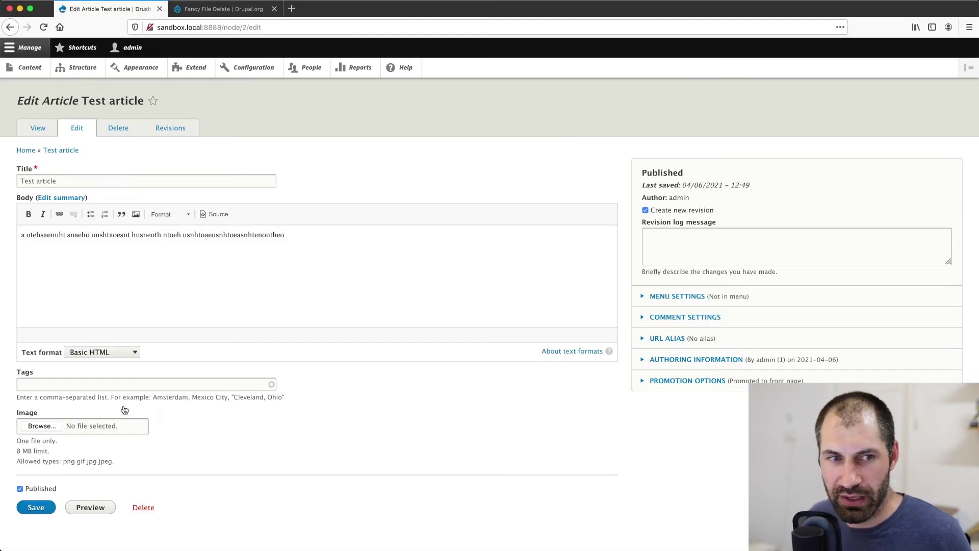
key(super+Tab)
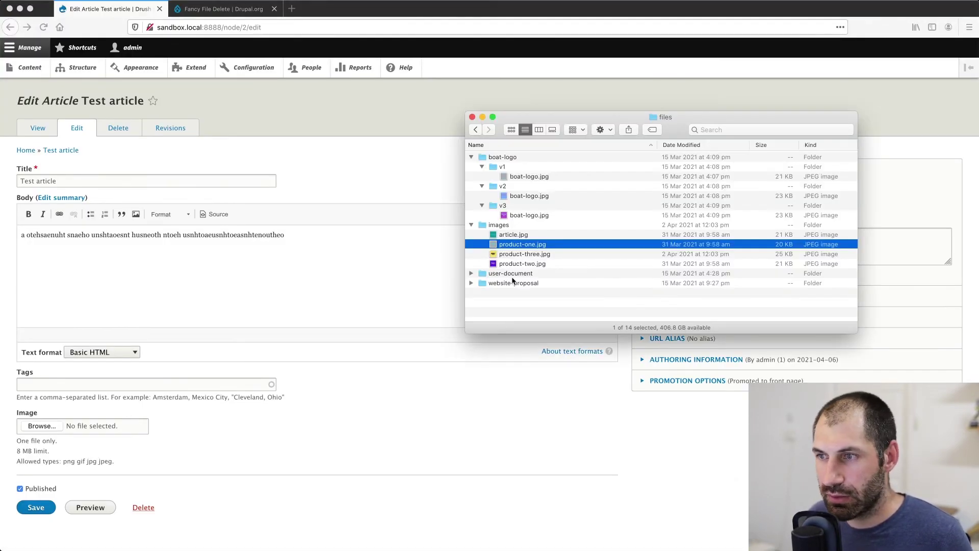
Drag product-two.jpg into the Image field, add alt text 'product two', and save
click(536, 254)
click(537, 265)
drag(537, 264, 70, 431)
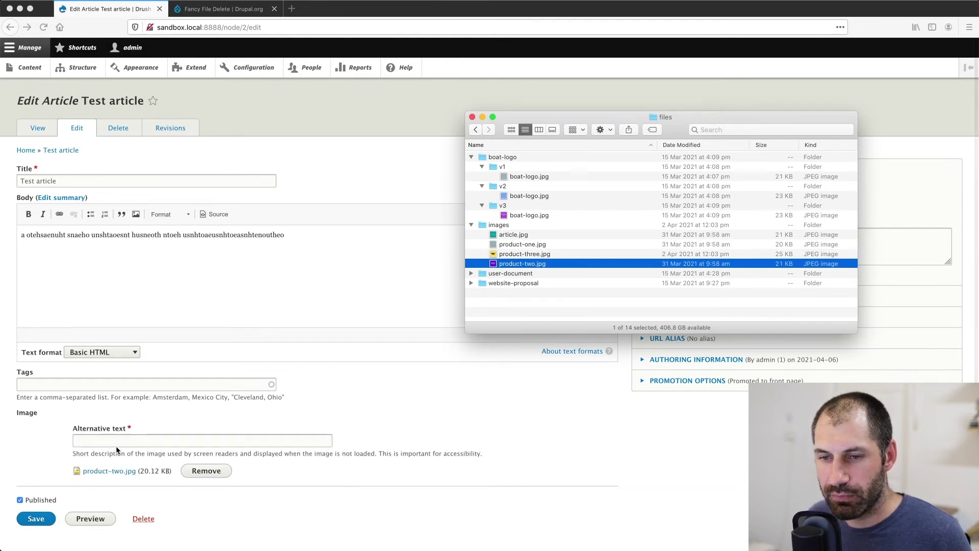
click(119, 440)
text(product two)
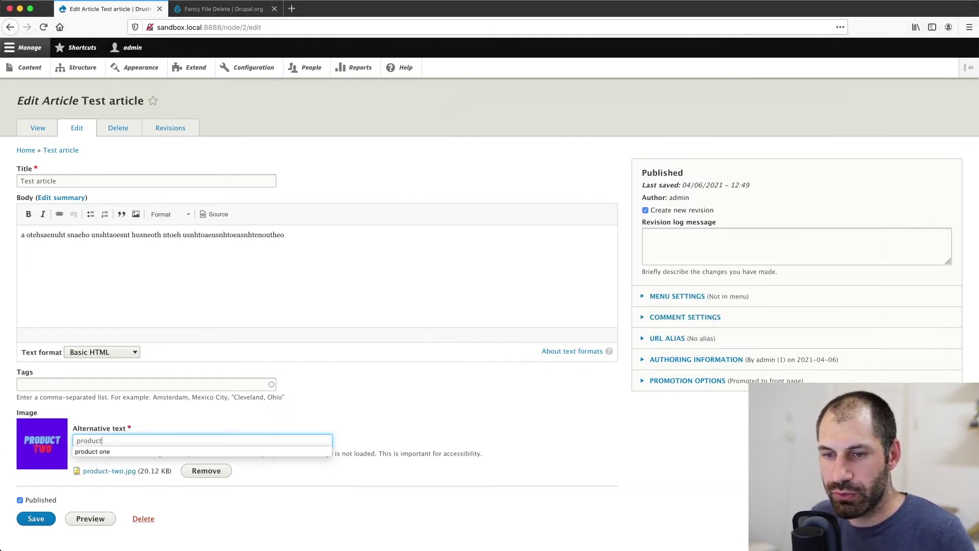
click(37, 519)
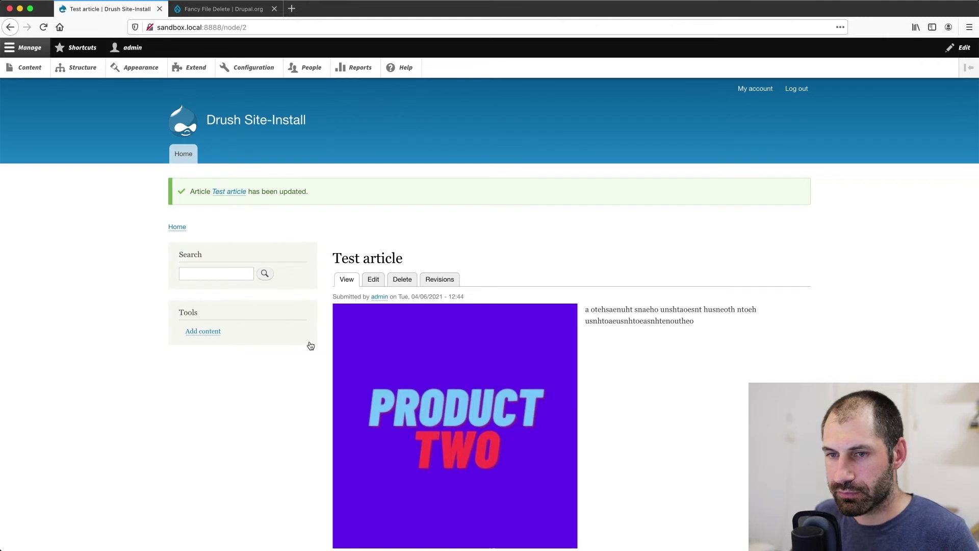
Refresh node__field_image and filter to file_managed to see the new product-two.jpg rows
key(super+Tab)
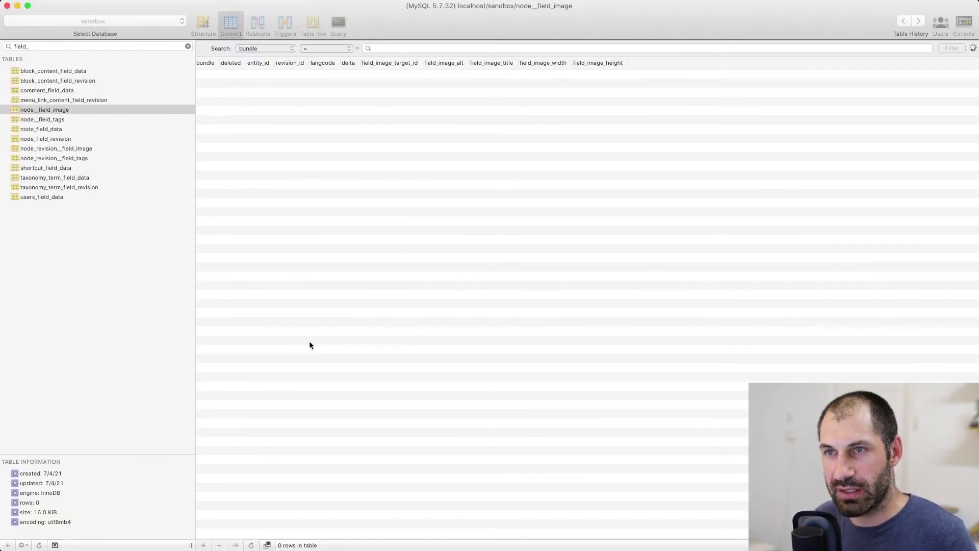
key(super+r)
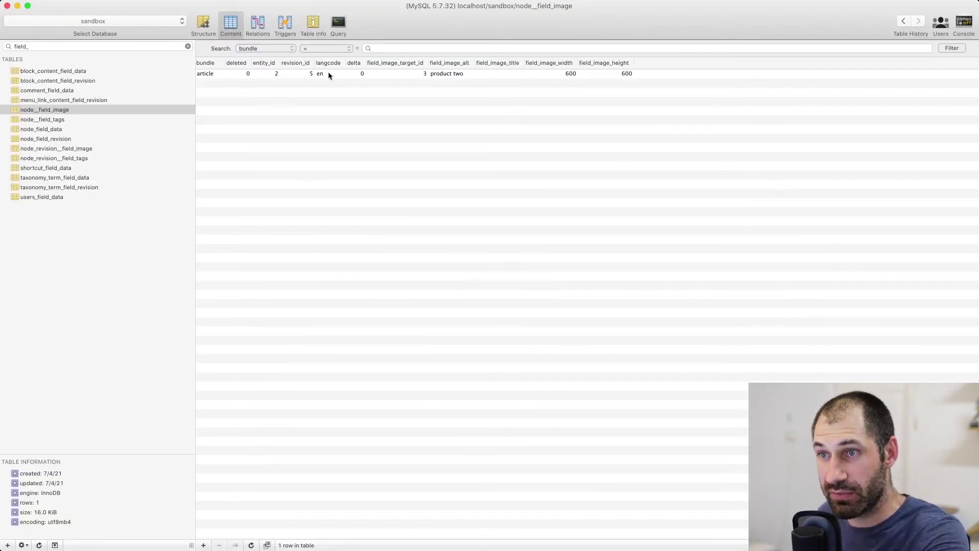
click(68, 45)
text(file)
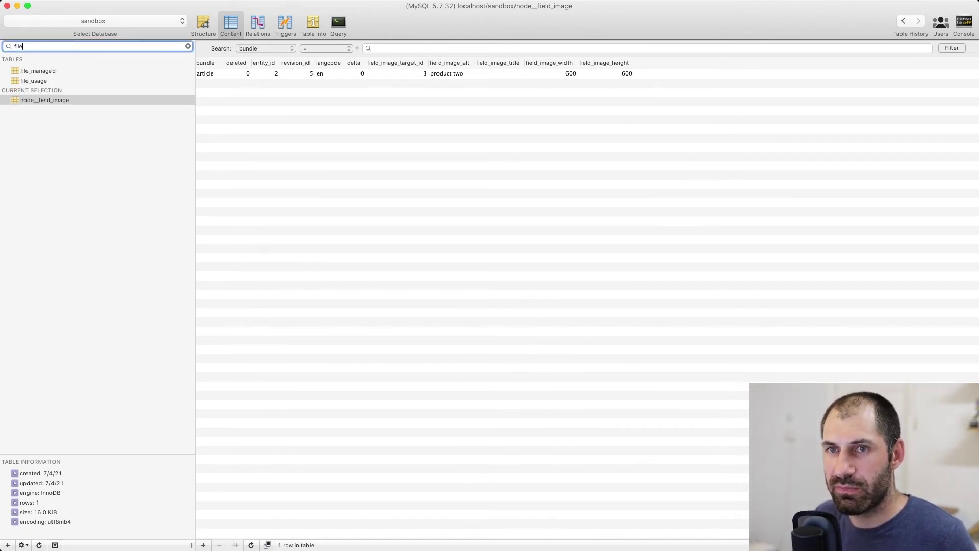
click(82, 72)
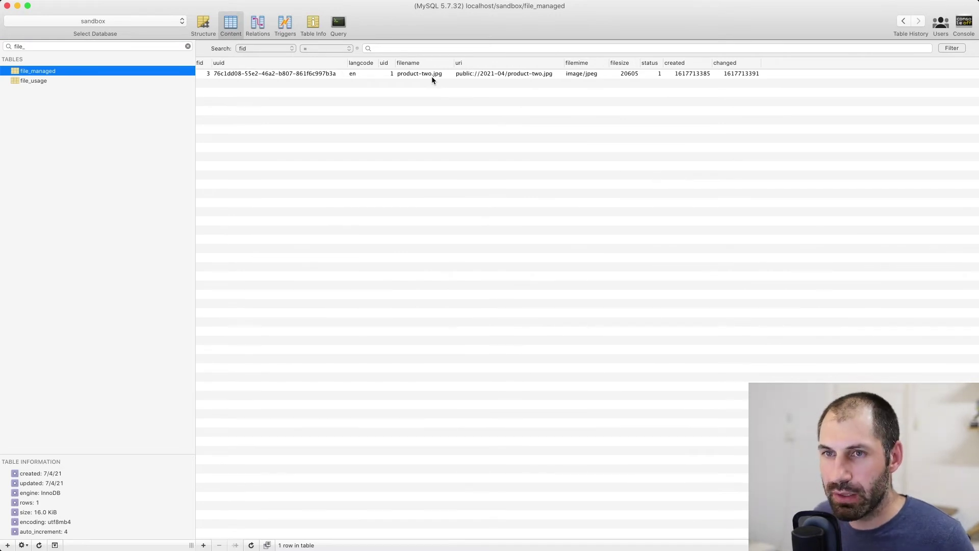
key(super+Tab)
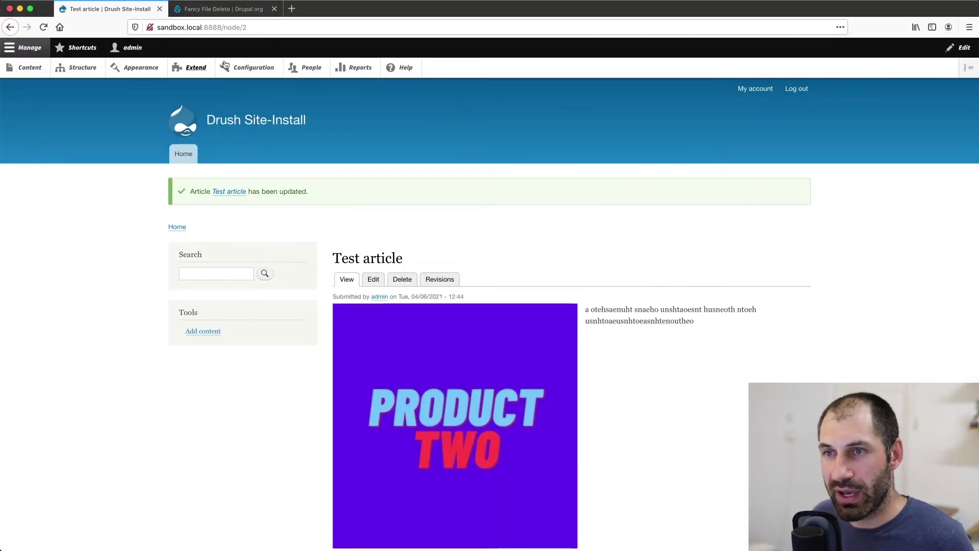
click(248, 69)
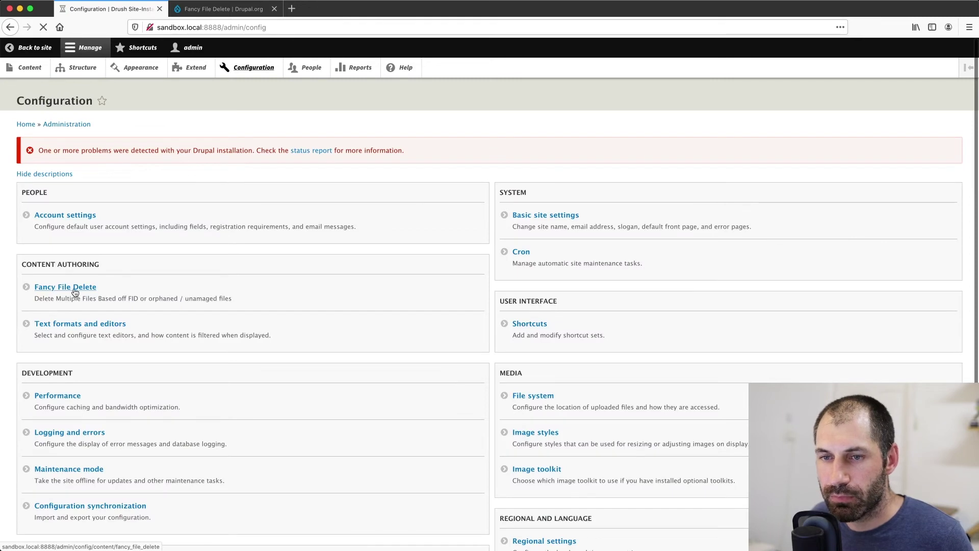
Delete product-two.jpg via Fancy File Delete's Manual tab using FID 3
click(74, 292)
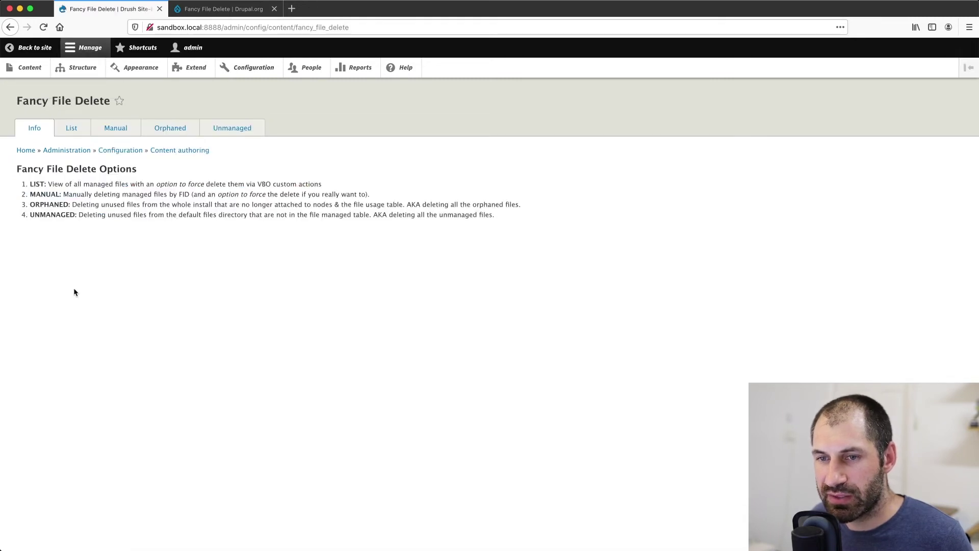
click(70, 127)
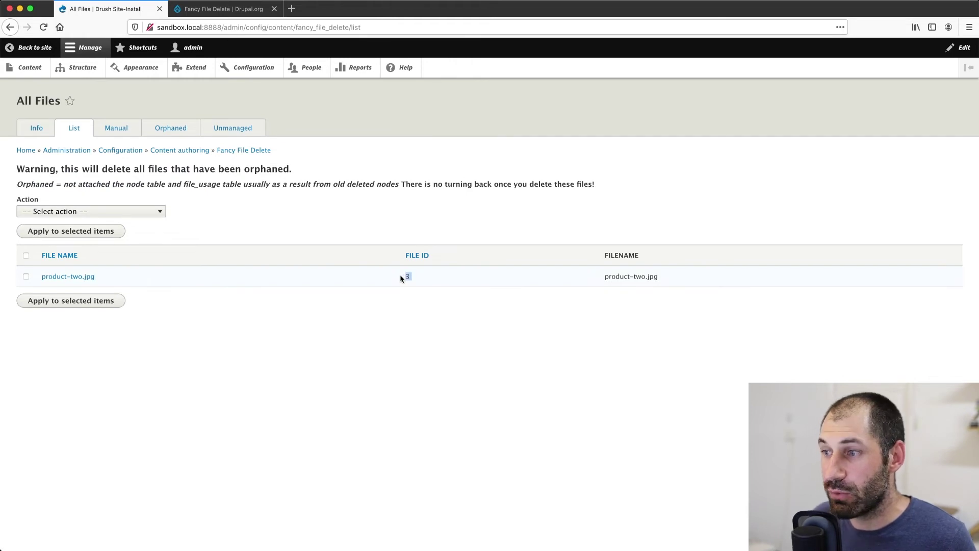
click(116, 128)
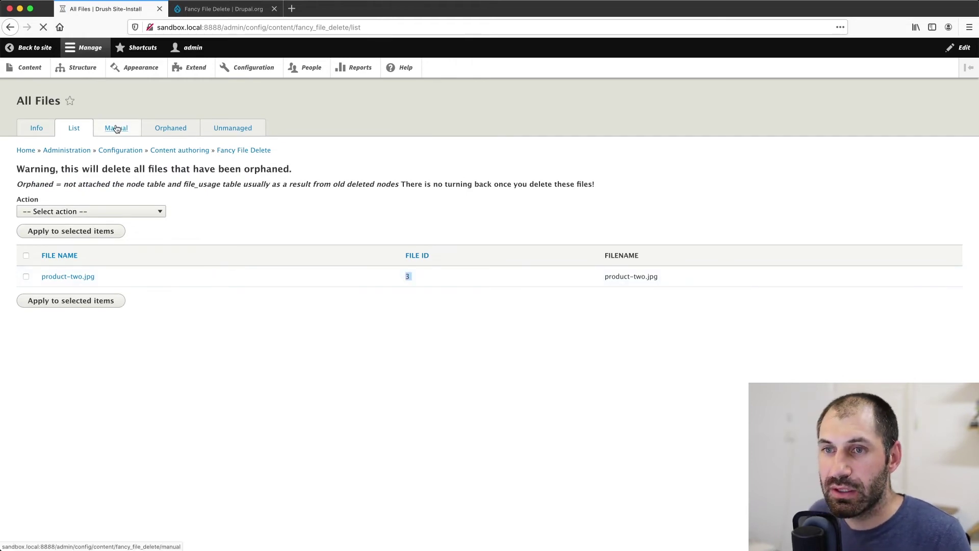
click(98, 209)
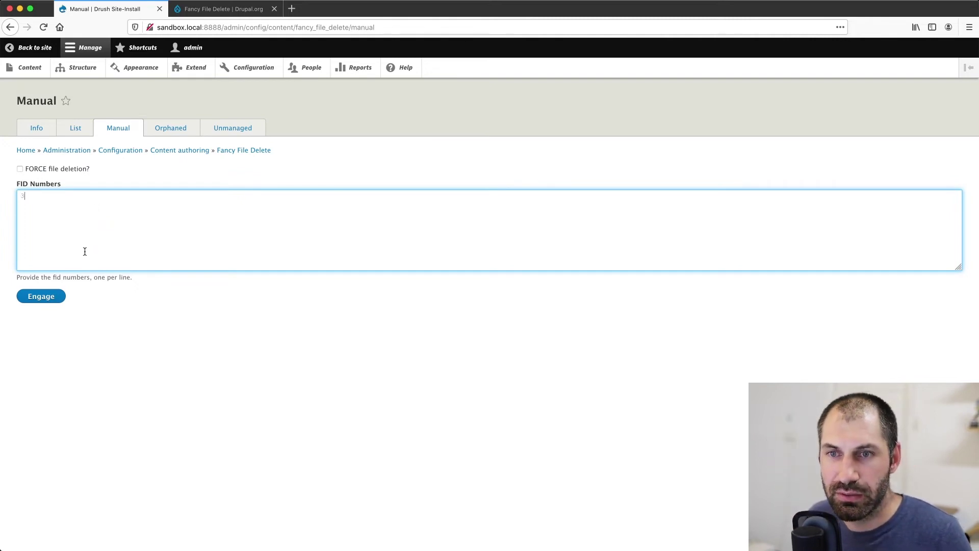
click(52, 302)
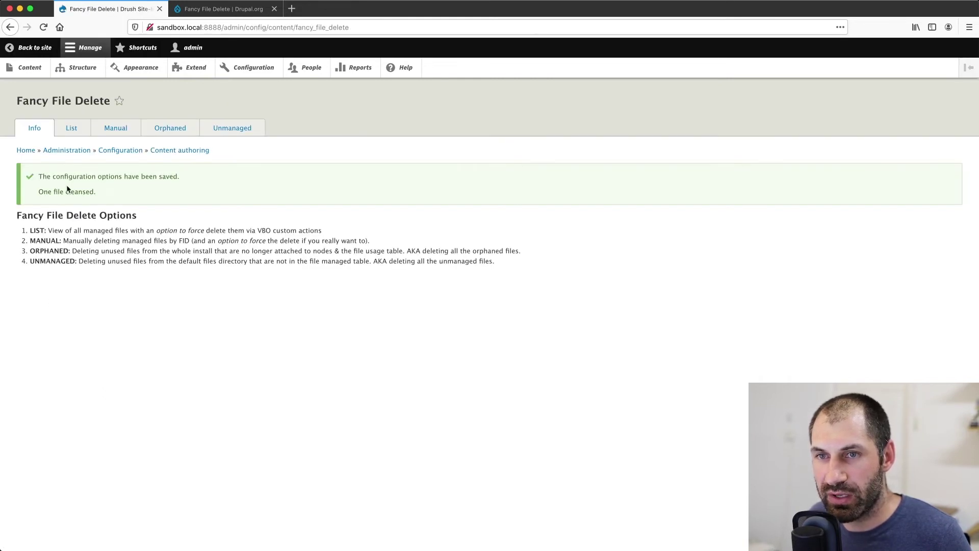
Confirm file_usage has 0 rows and re-list the files folder with l
key(super+Tab)
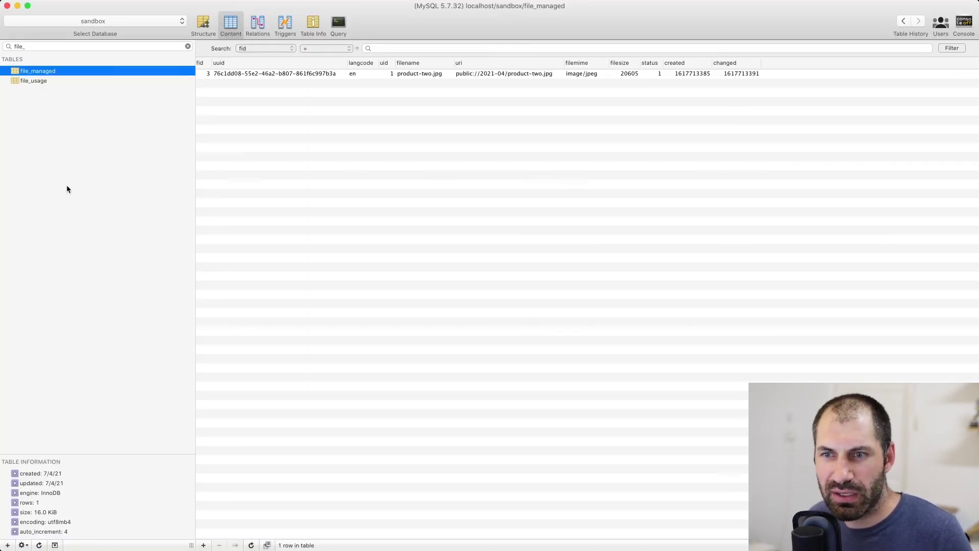
click(72, 81)
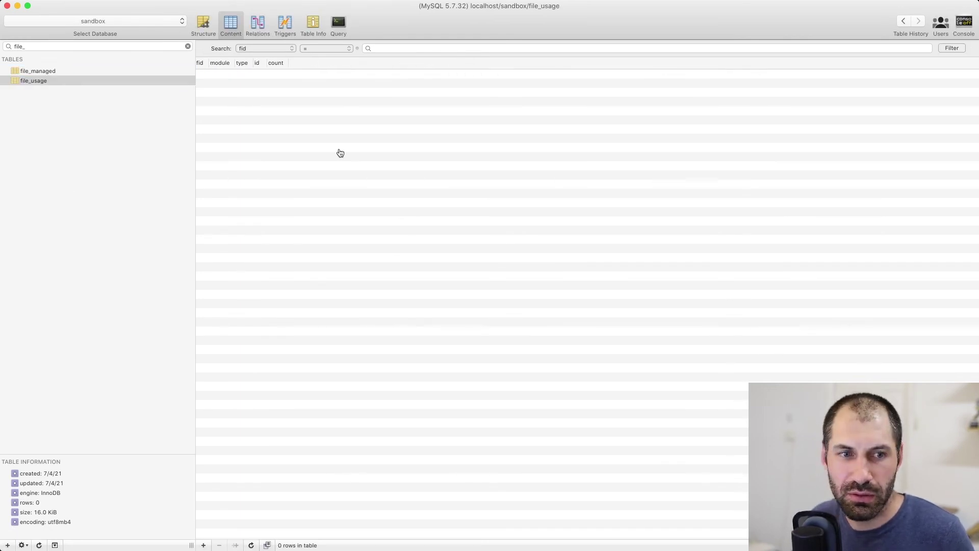
key(super+Tab)
text(l)
key(Return)
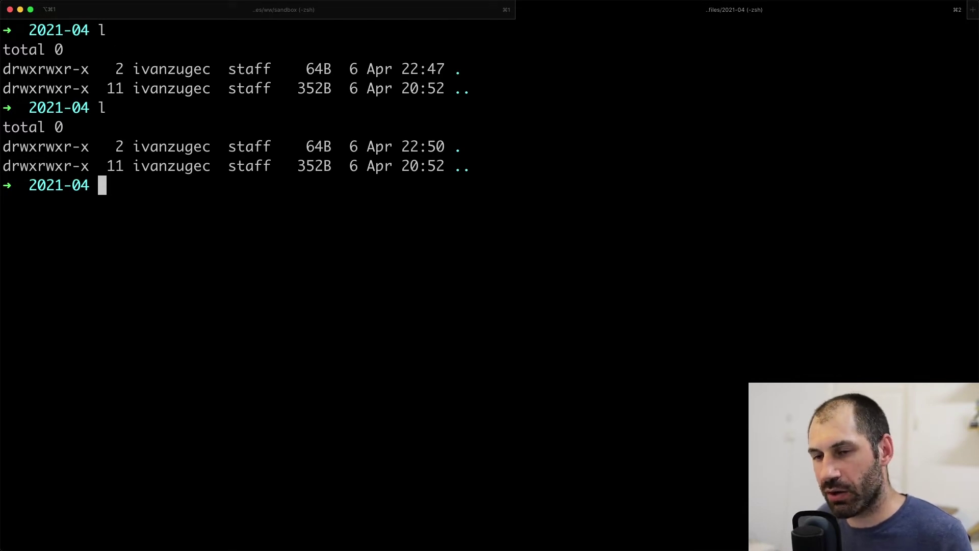
Open Drupal's Content overview listing the Test article
key(super+Tab)
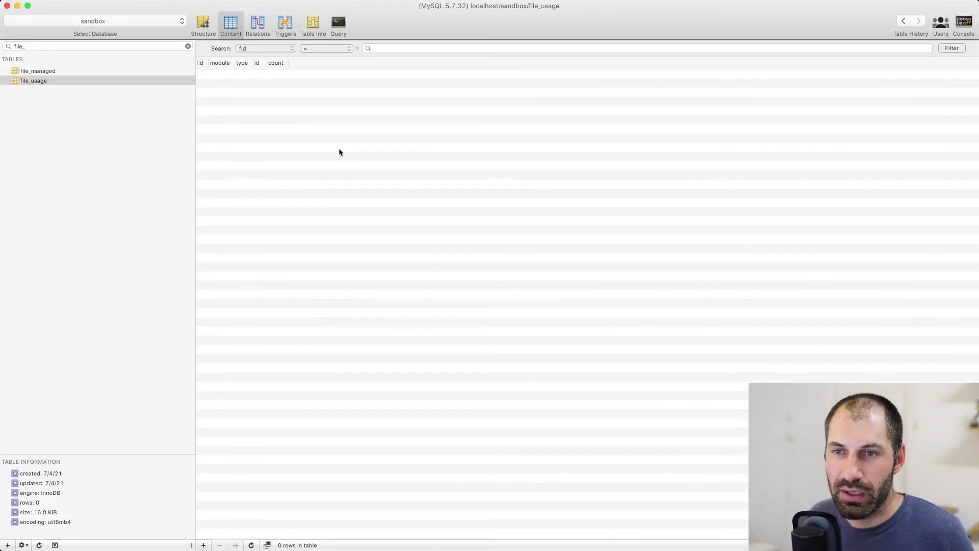
key(super+Tab)
key(Tab)
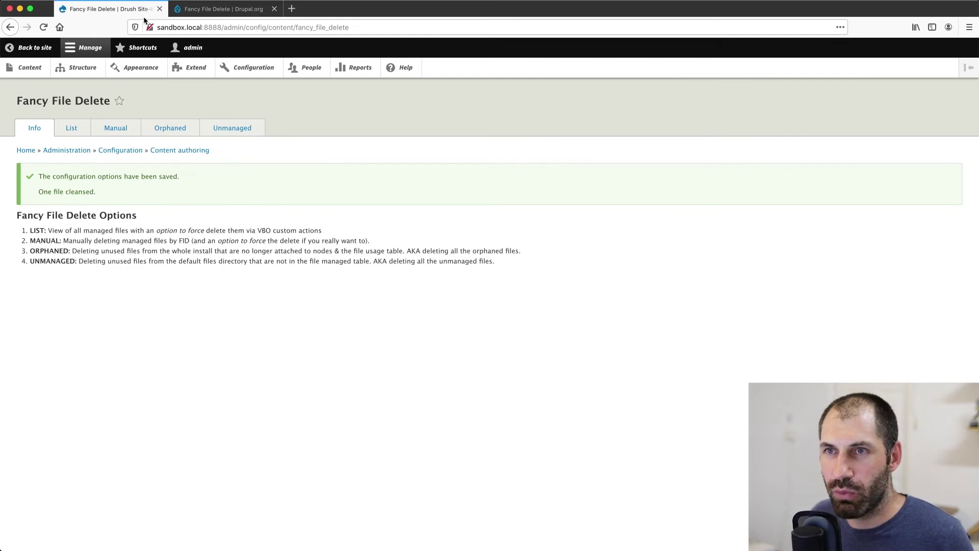
click(35, 68)
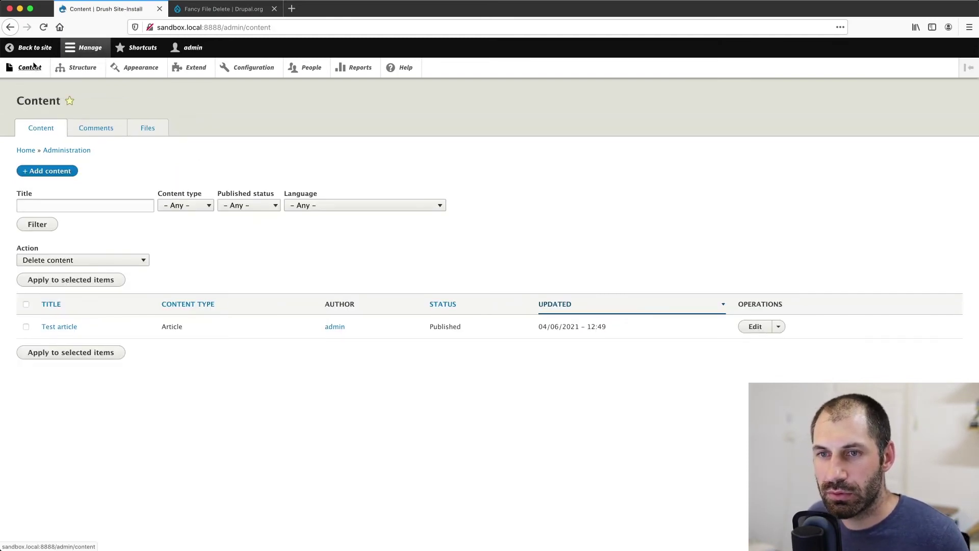
Zoom in and read the drush fancy:file-delete command examples on the Fancy File Delete project page
click(235, 14)
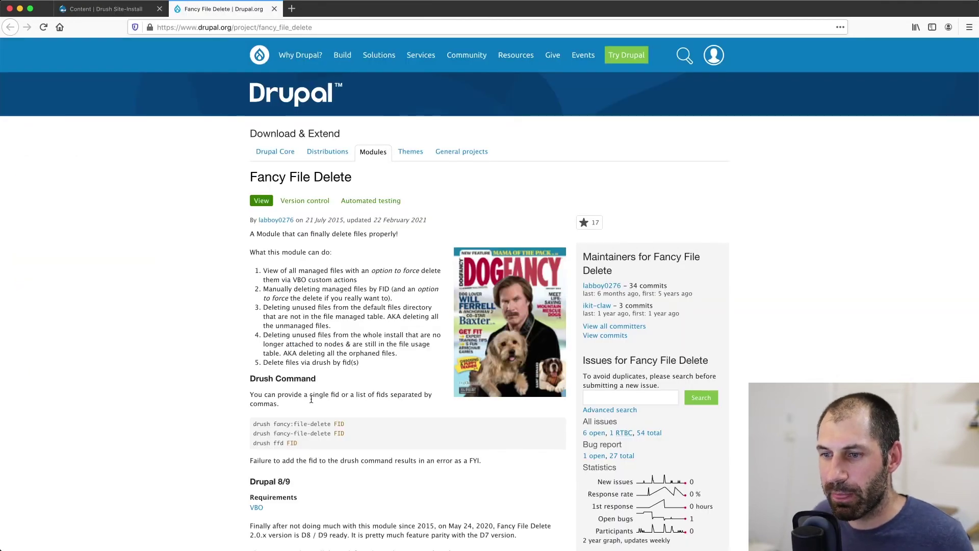
scroll(291, 408, down, 1)
drag(253, 391, 332, 392)
scroll(332, 387, down, 3)
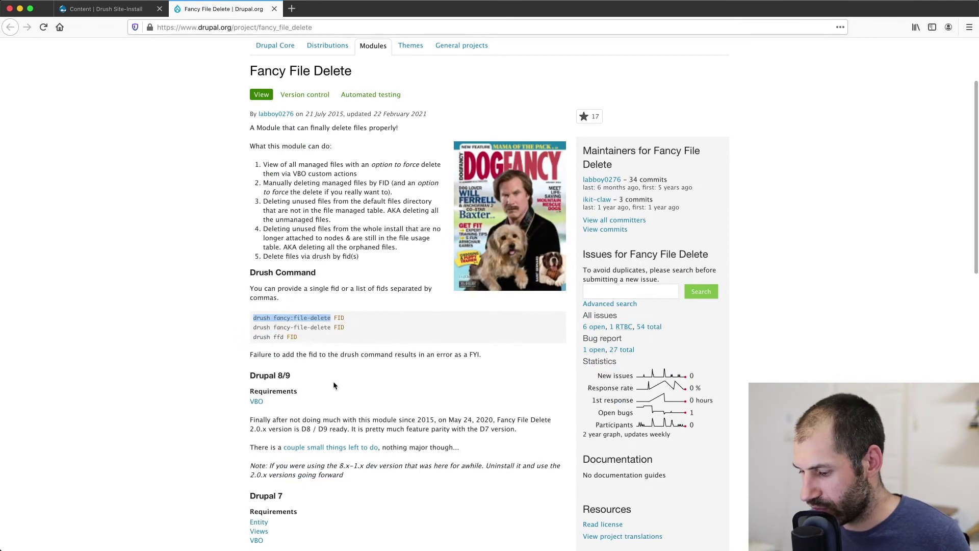
key(super+equal)
key(super+equal)
scroll(332, 381, down, 2)
click(295, 326)
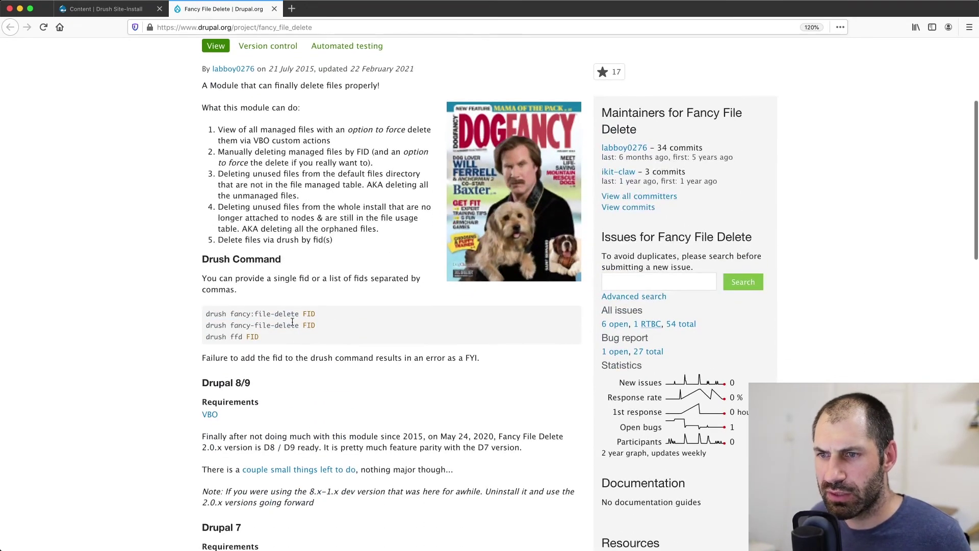
scroll(294, 326, down, 4)
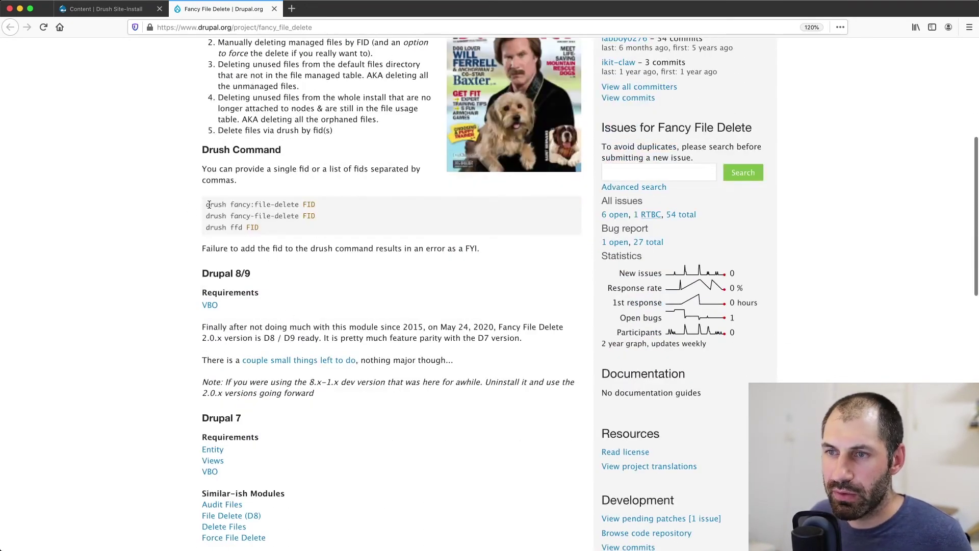
drag(209, 205, 299, 205)
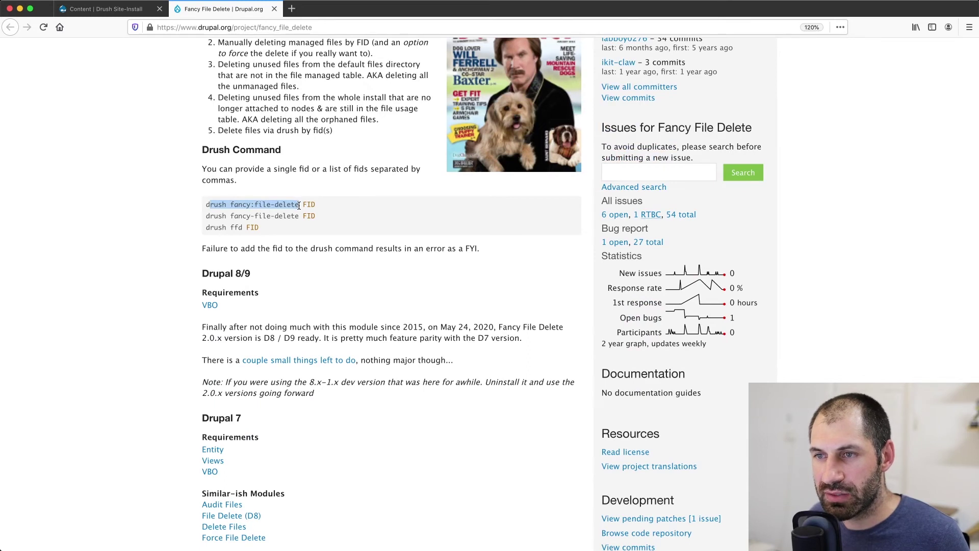
click(299, 206)
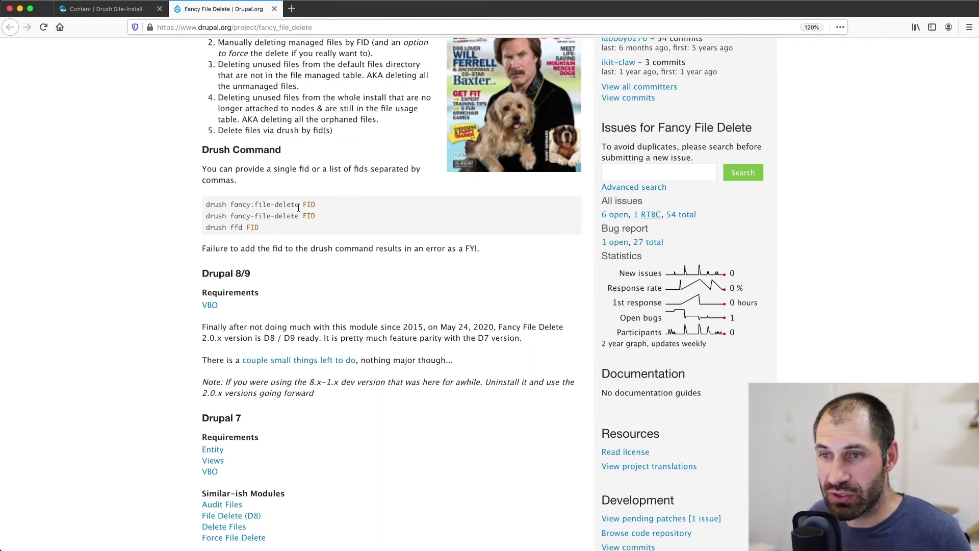
key(super+Tab)
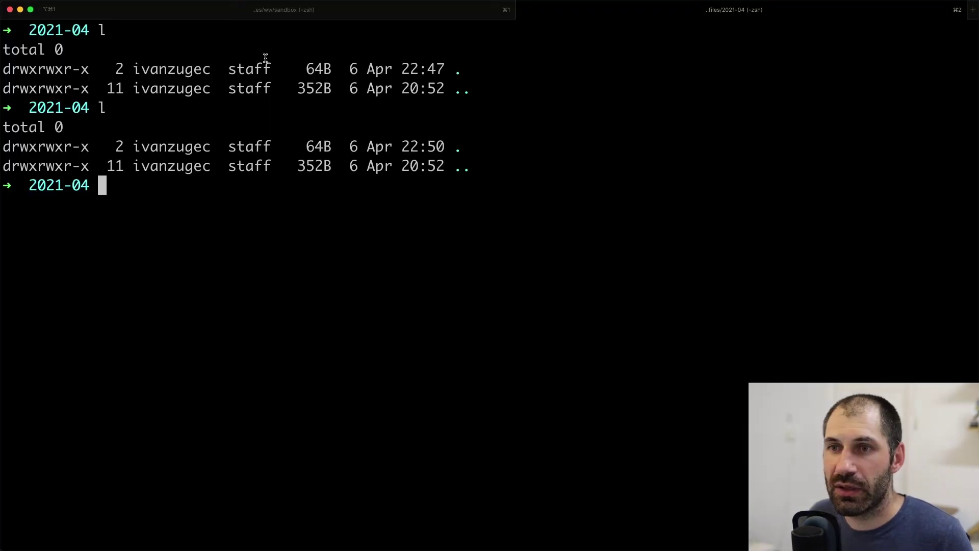
click(228, 13)
Clear the terminal and run drush entity:delete --help, recalled from history
text(clear)
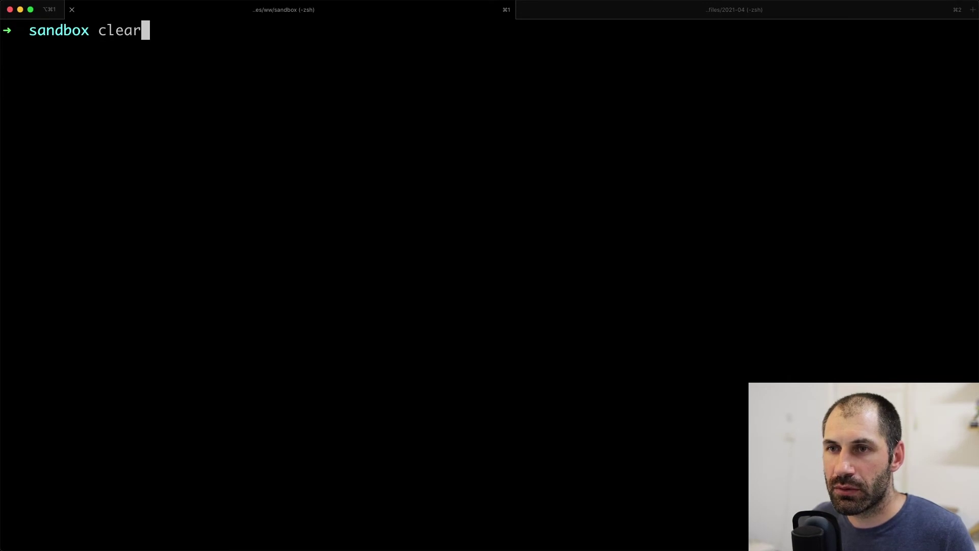
key(Return)
text(dr)
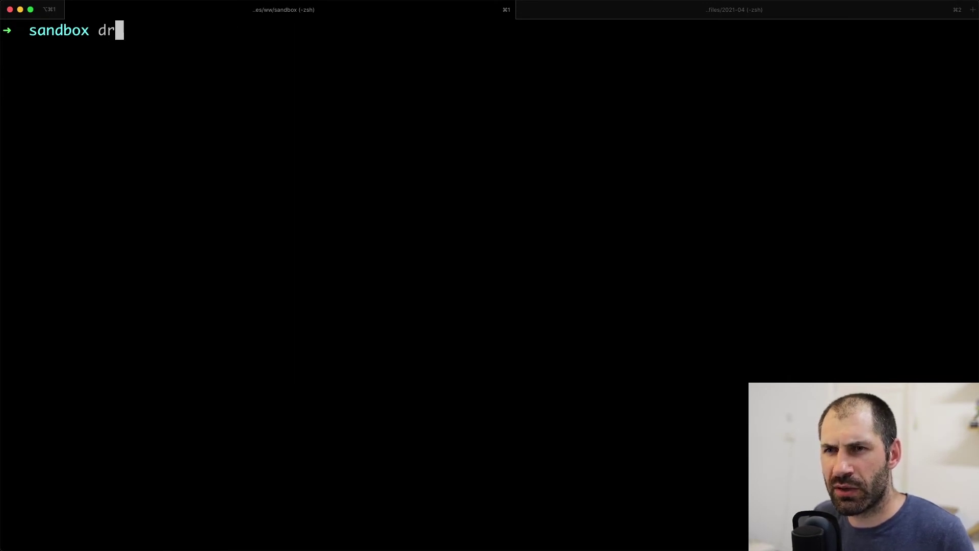
text(ush l)
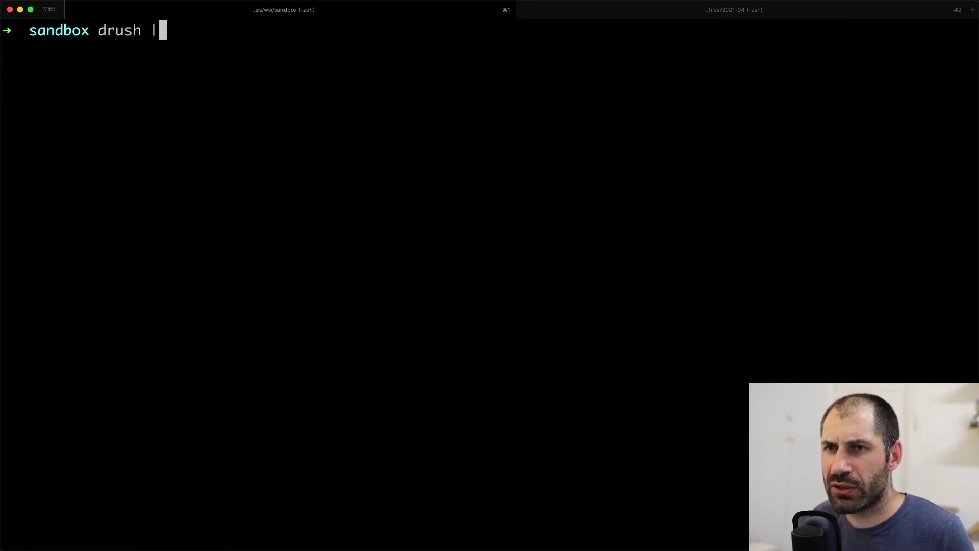
key(BackSpace)
key(BackSpace)
key(BackSpace)
key(BackSpace)
key(BackSpace)
key(BackSpace)
key(BackSpace)
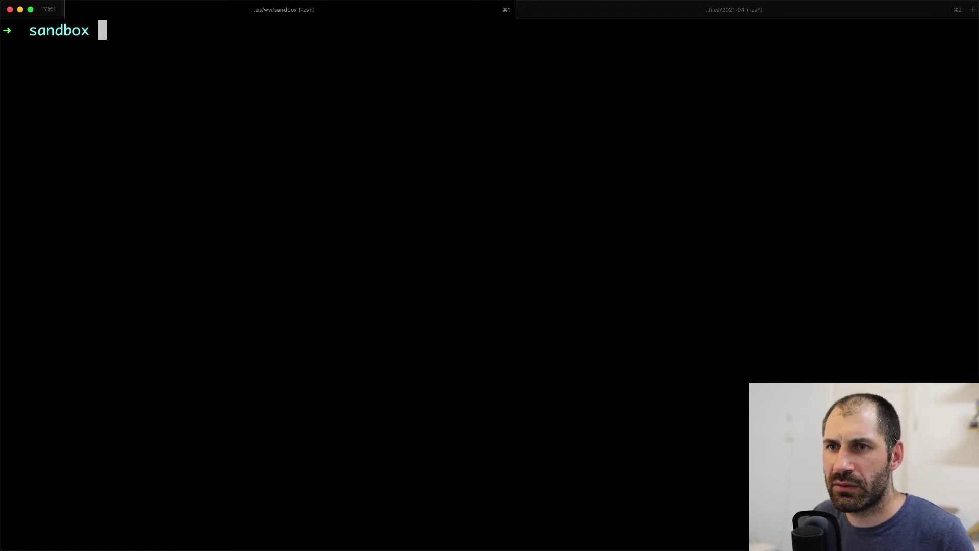
key(ctrl+r)
text(entity)
key(Right)
key(Right)
key(Right)
key(Right)
key(Right)
key(Right)
key(Right)
key(Right)
key(Right)
key(Right)
key(Right)
key(Right)
key(Right)
key(Right)
key(Right)
key(Right)
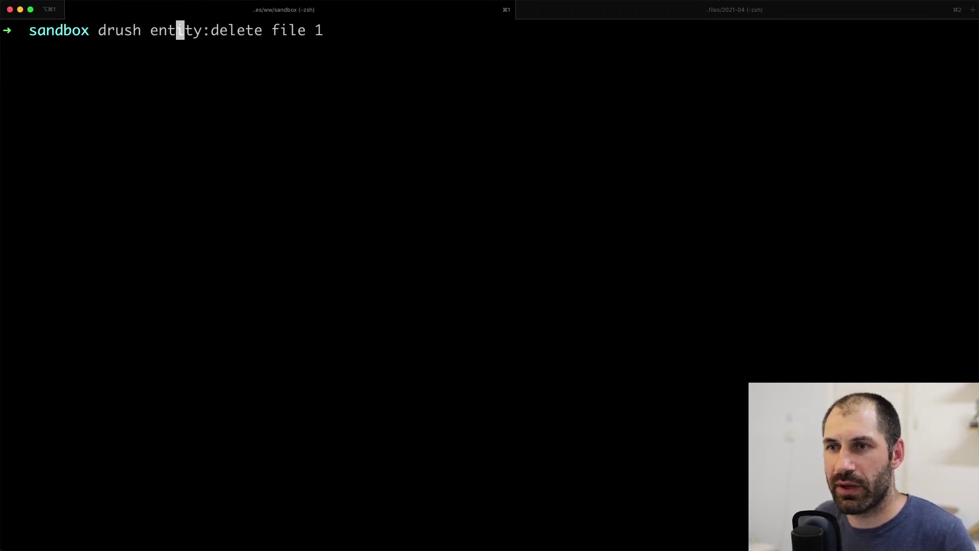
key(Right)
key(Right)
key(Right)
key(Right)
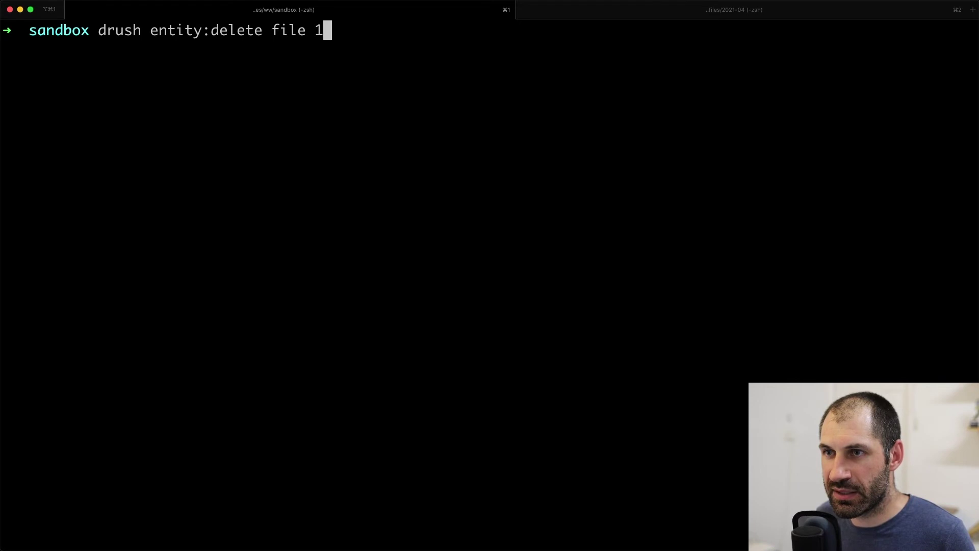
key(BackSpace)
key(BackSpace)
key(BackSpace)
key(BackSpace)
key(BackSpace)
key(BackSpace)
key(BackSpace)
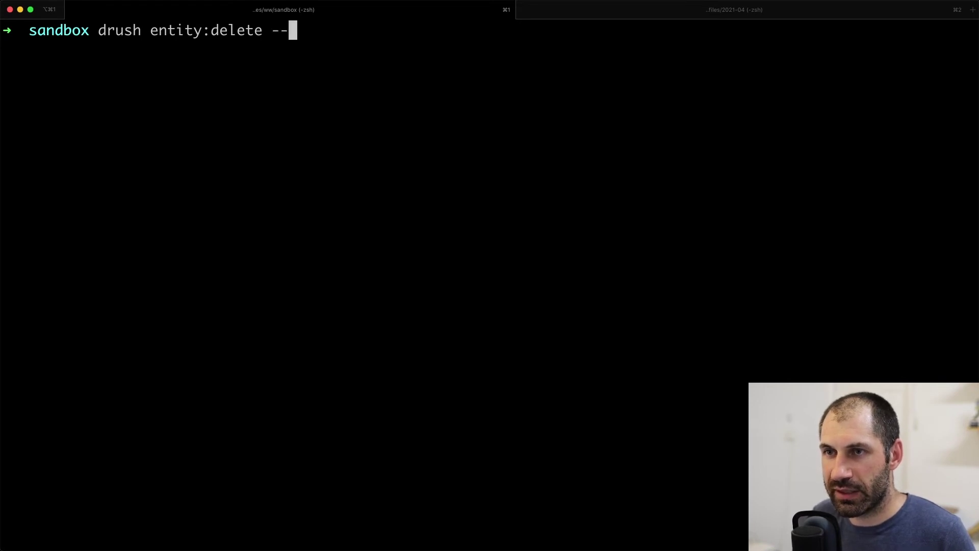
text(help)
key(Return)
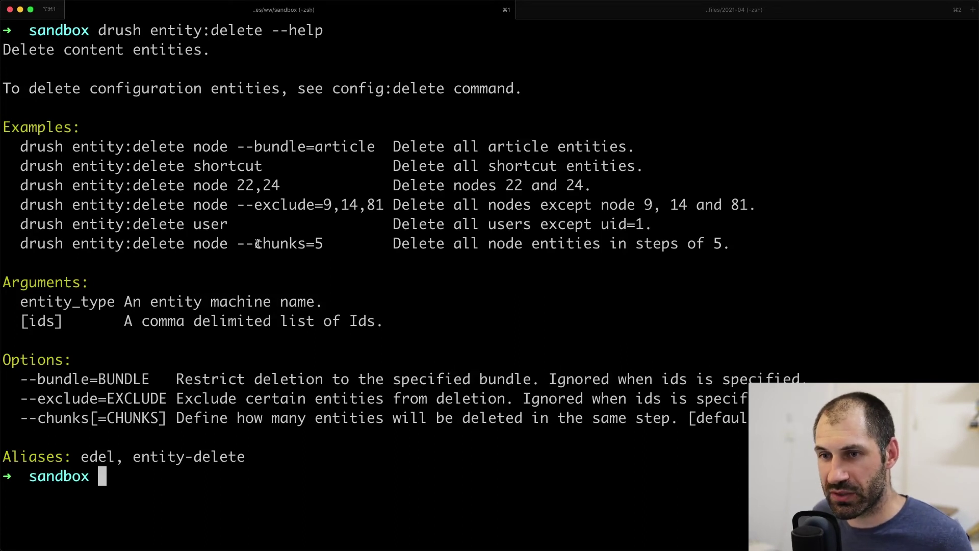
Read the help's examples, including the shortcut and entity:delete node examples
drag(273, 166, 21, 167)
click(191, 165)
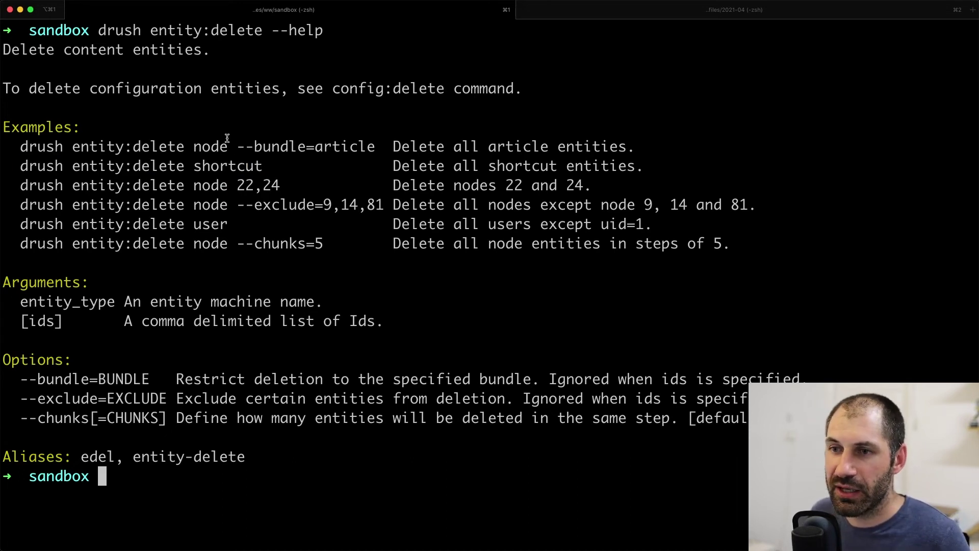
drag(228, 147, 73, 142)
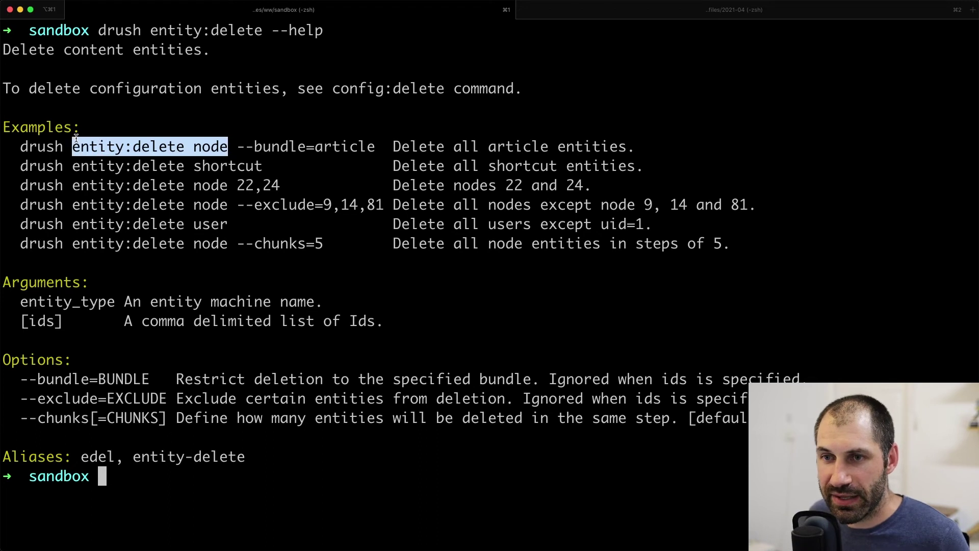
click(224, 147)
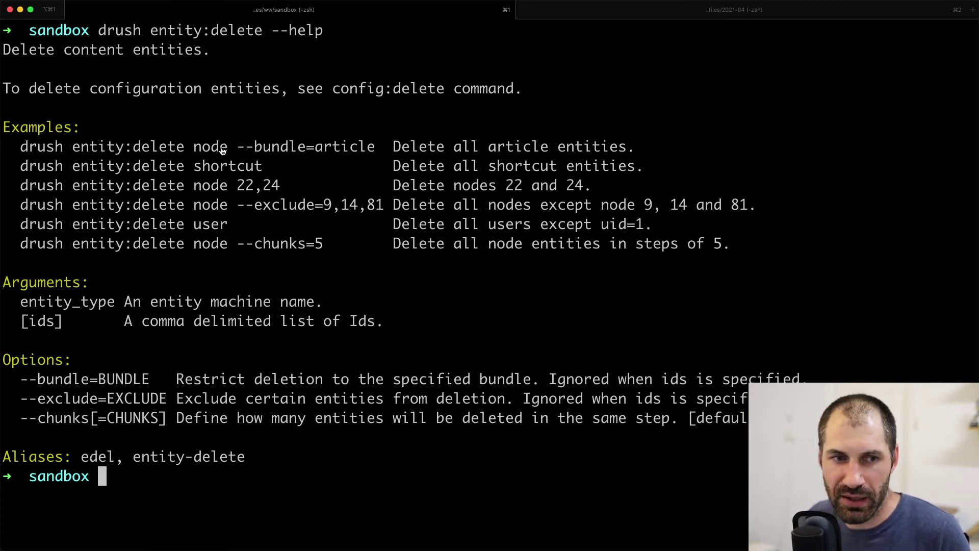
key(super+Tab)
Open the Test article's edit form, save it, and go back to the edit form
click(104, 9)
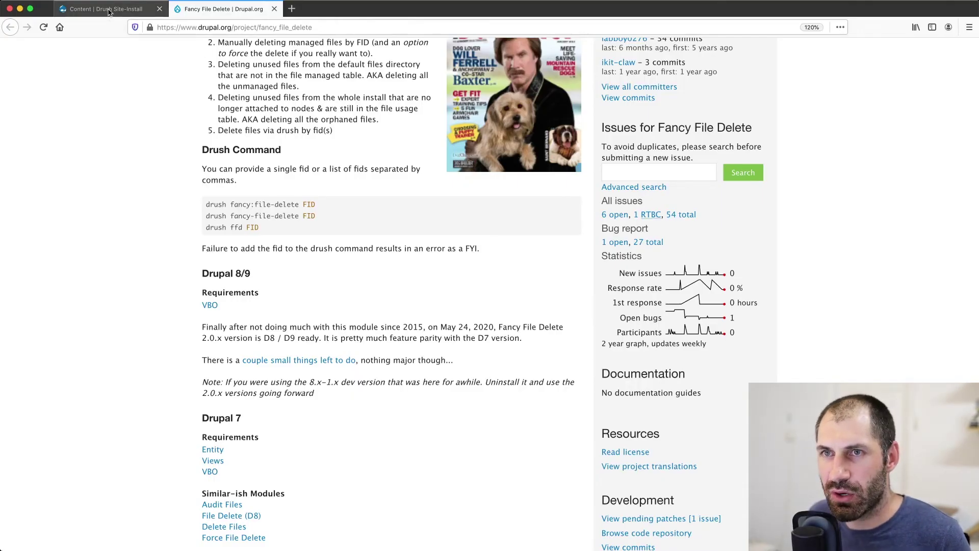
click(755, 328)
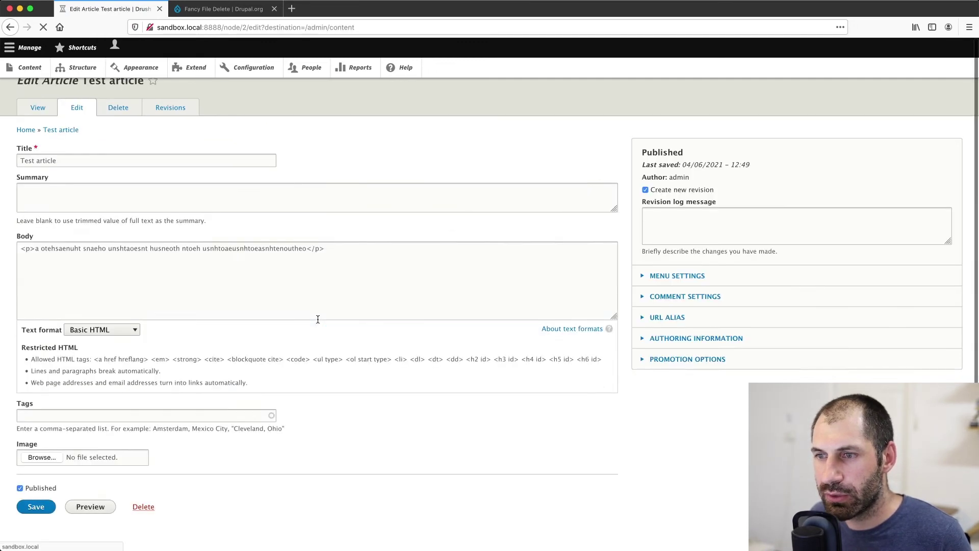
click(43, 476)
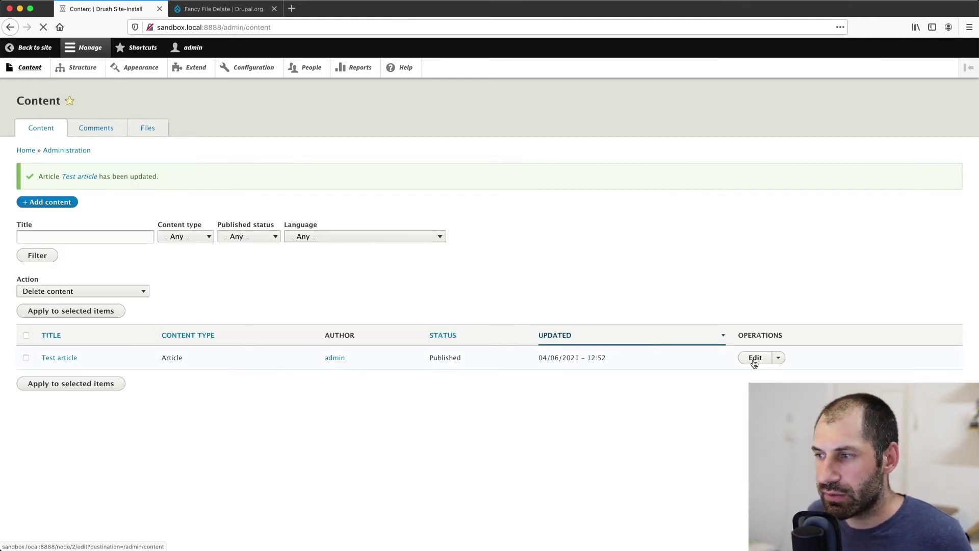
key(super+bracketleft)
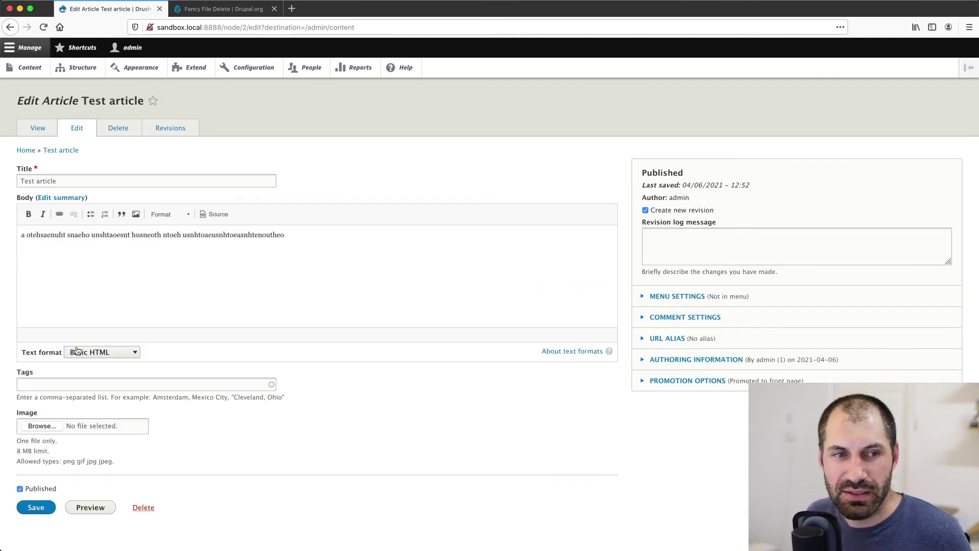
Drag product-three.jpg into the Image field, add alt text 'product three', and save
key(super+Tab)
click(530, 253)
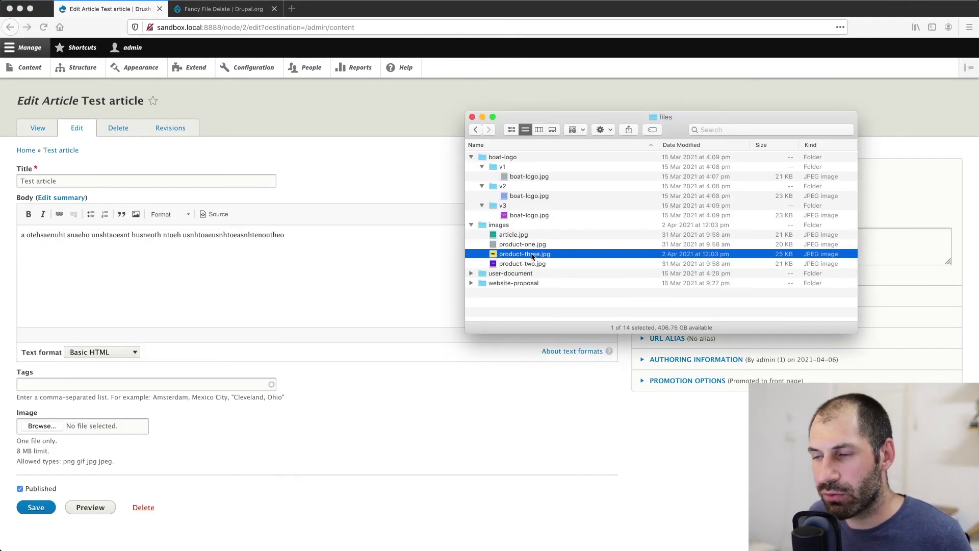
key(space)
key(space)
drag(530, 255, 44, 424)
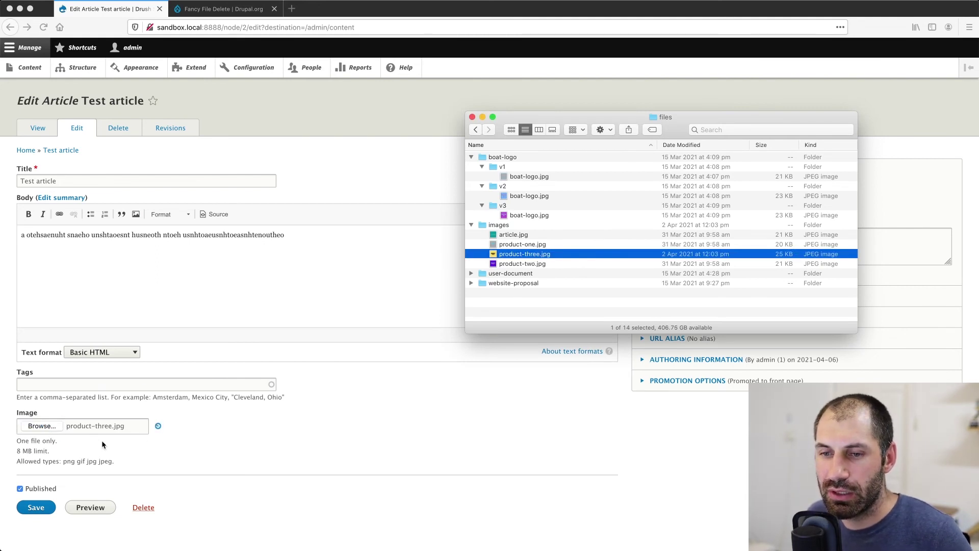
click(239, 436)
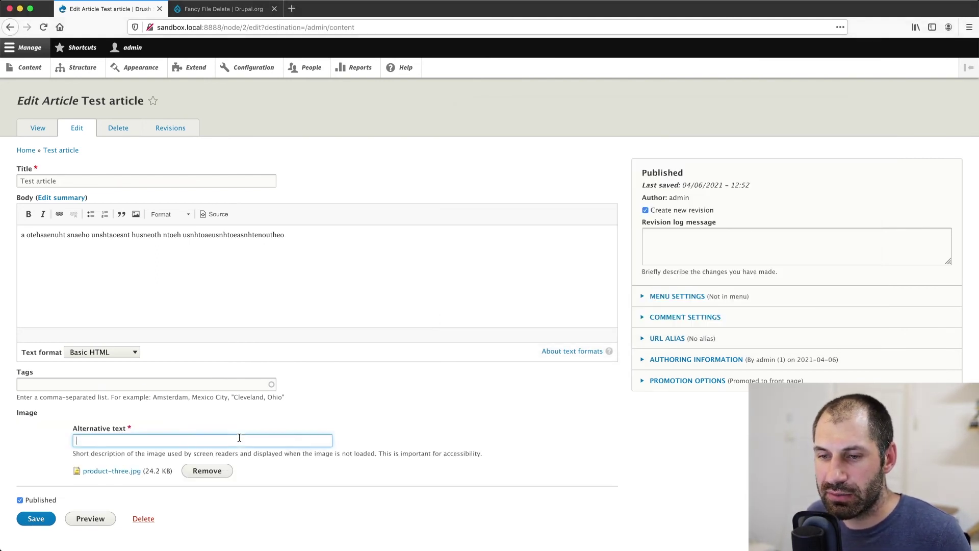
text(prod)
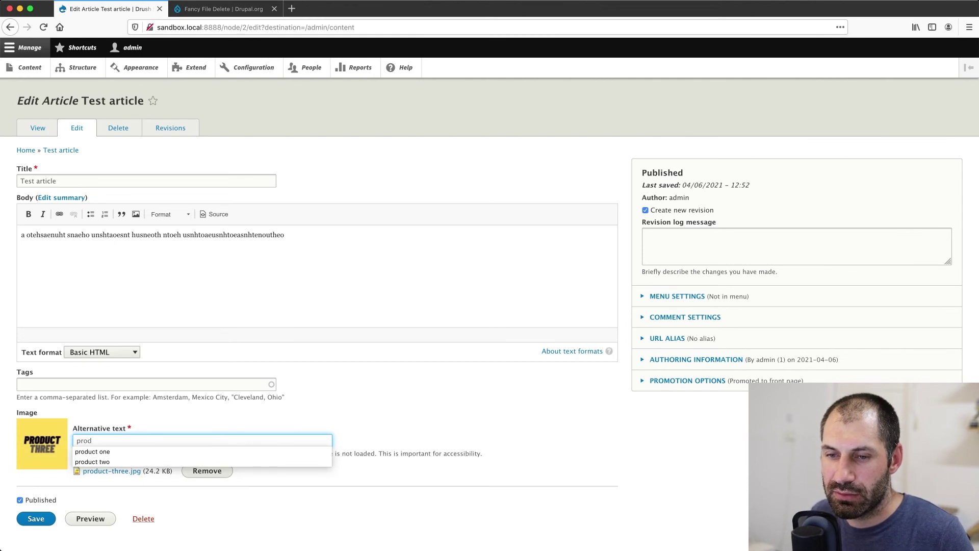
text(uct three)
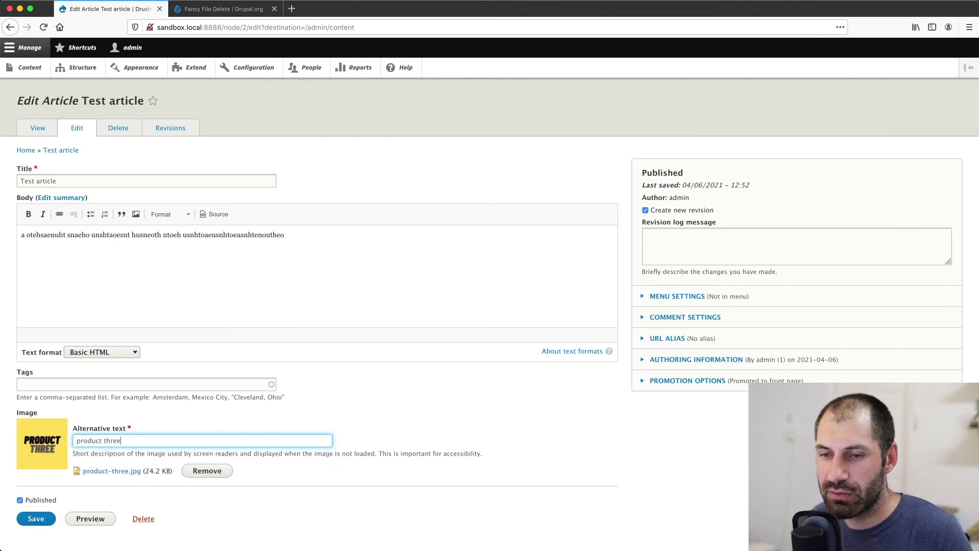
click(42, 520)
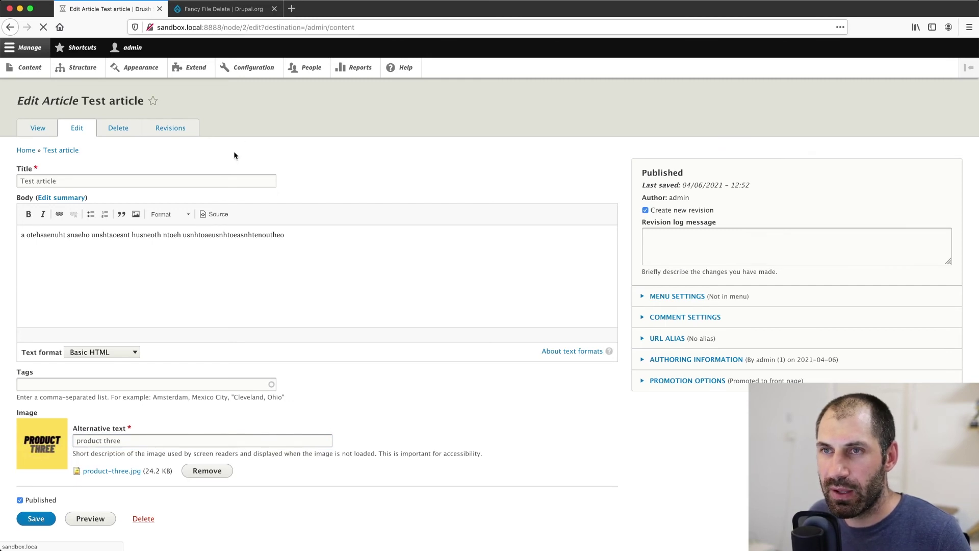
key(super+Tab)
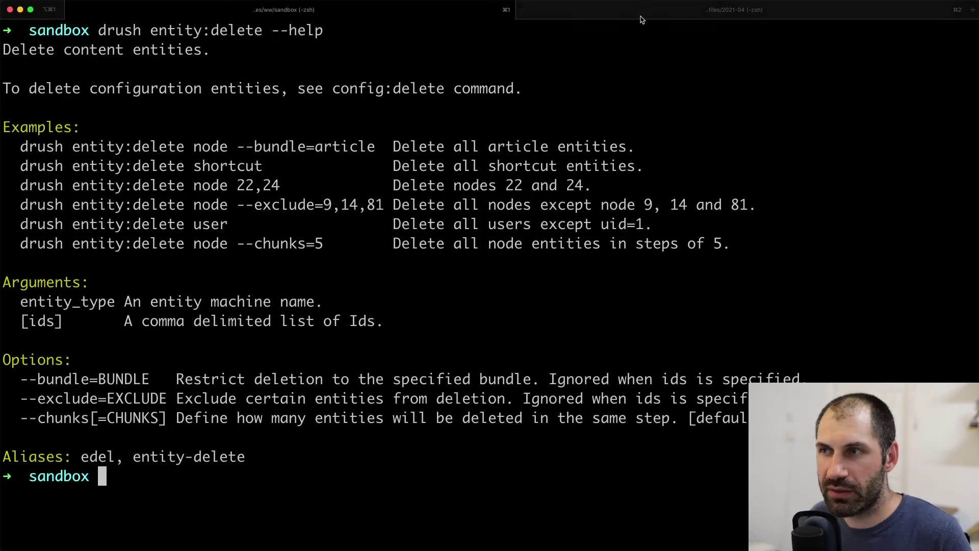
List the 2021-04 files folder with l, showing product-three.jpg at 24K
click(639, 17)
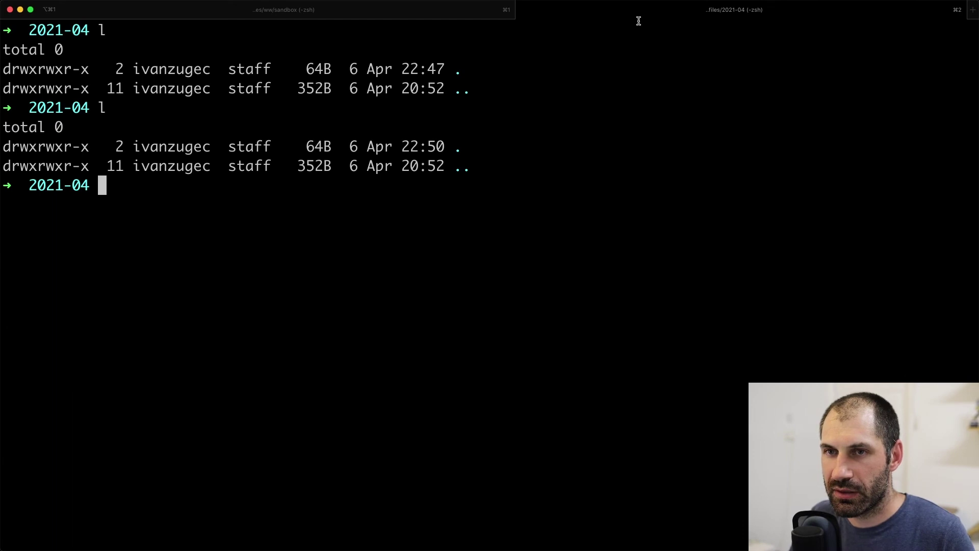
text(l)
key(Return)
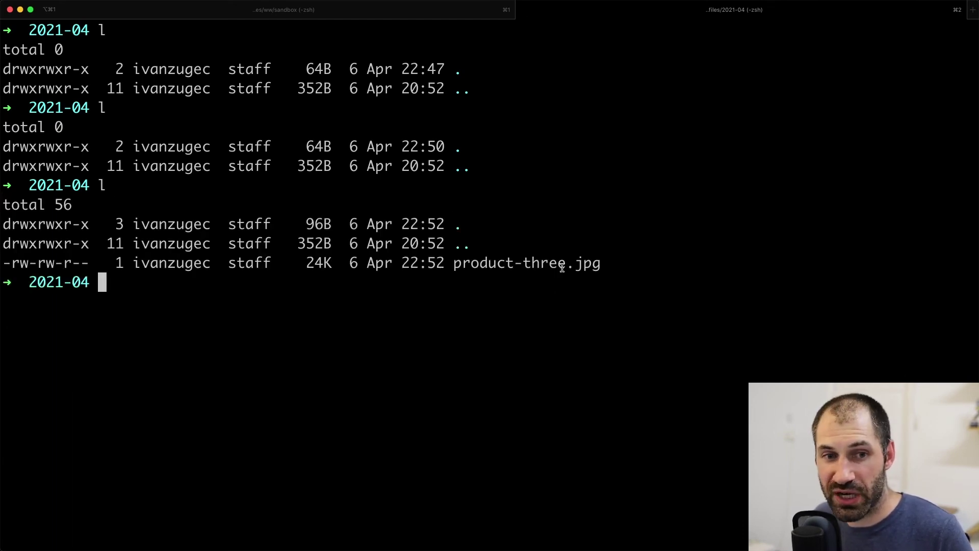
key(super)
key(super+Tab)
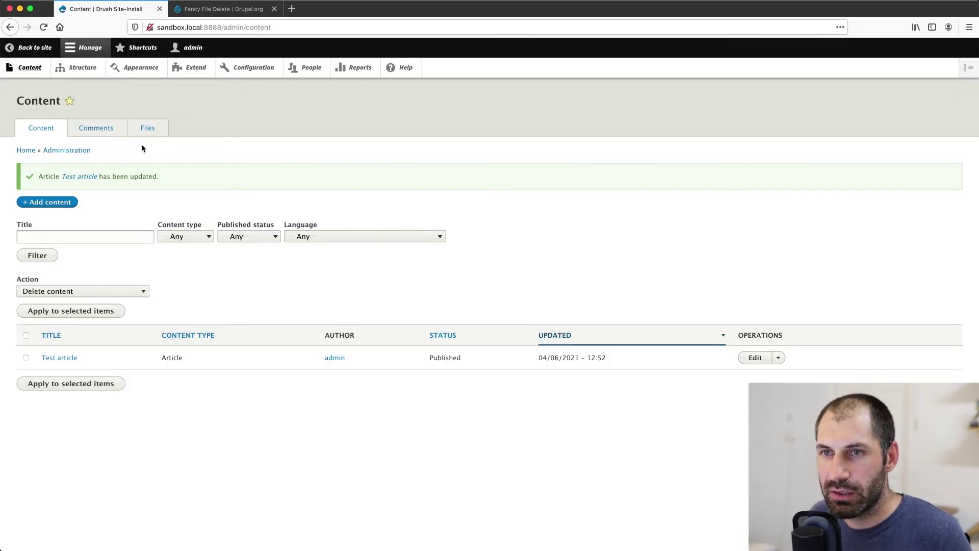
Open Fancy File Delete's List of managed files, showing product-three.jpg as file ID 4
click(254, 72)
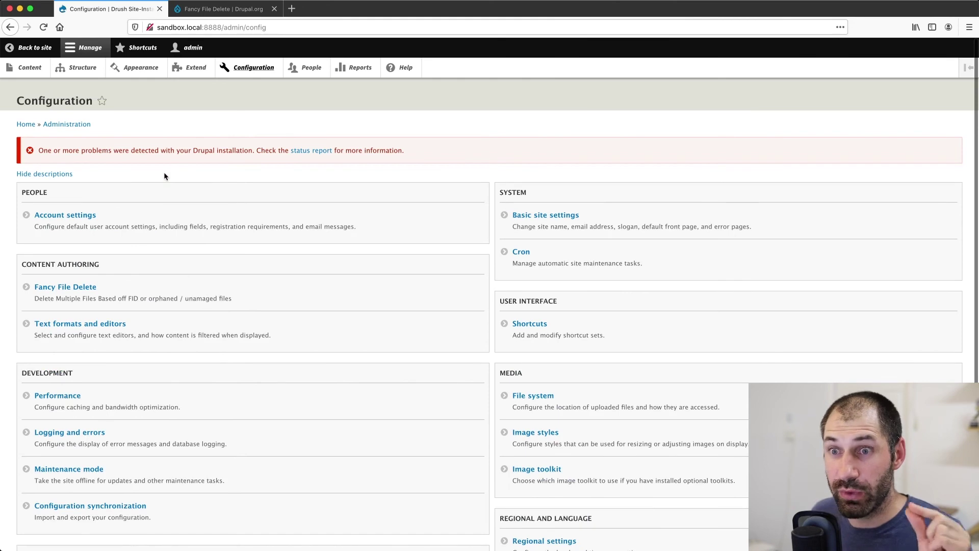
click(83, 291)
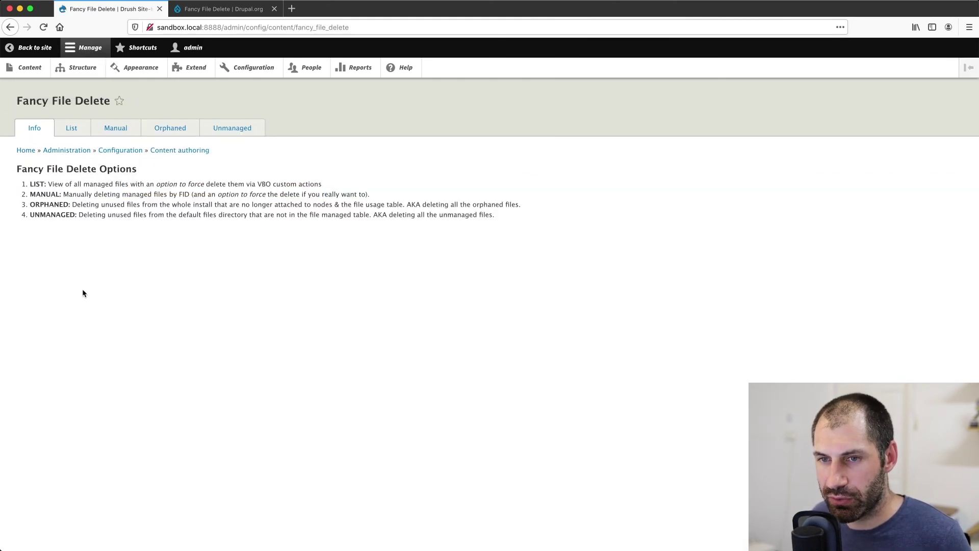
click(71, 130)
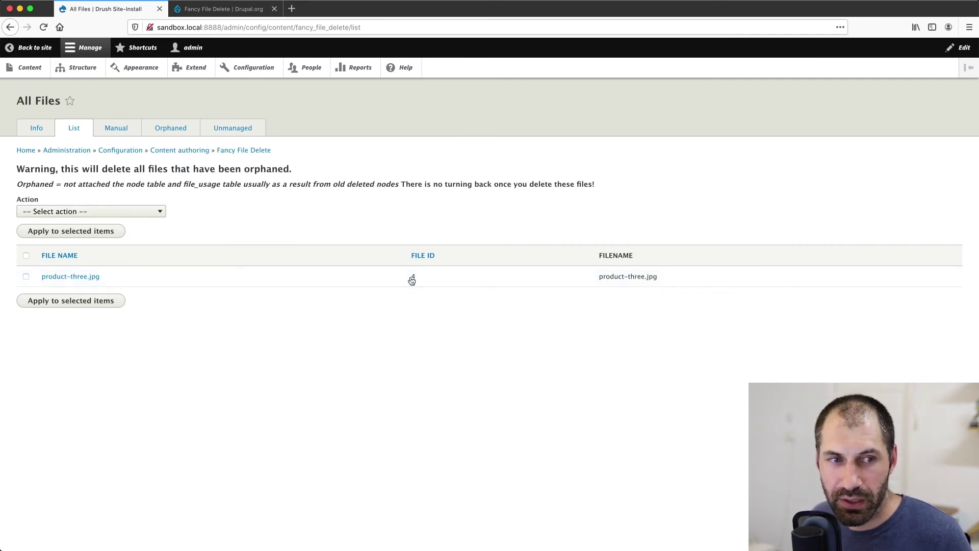
key(super+Tab)
Clear the terminal and run drush entity:delete file 4
click(332, 16)
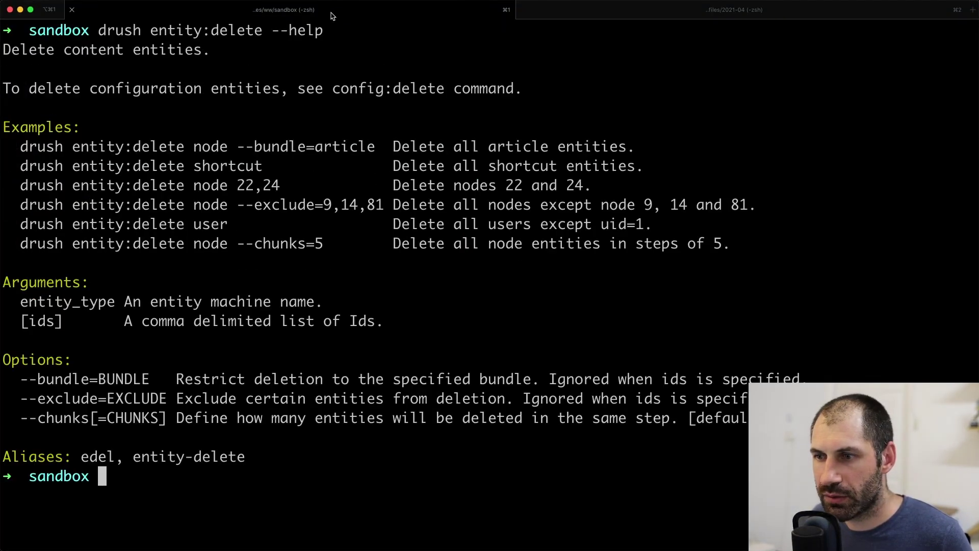
text(clear)
key(Return)
key(Up)
key(Up)
key(BackSpace)
key(BackSpace)
key(BackSpace)
key(BackSpace)
key(BackSpace)
key(BackSpace)
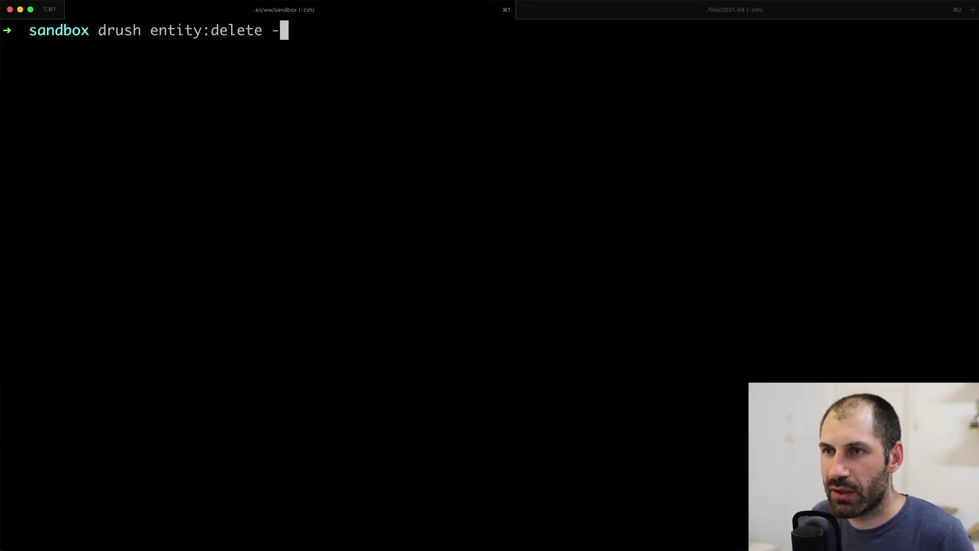
text(file)
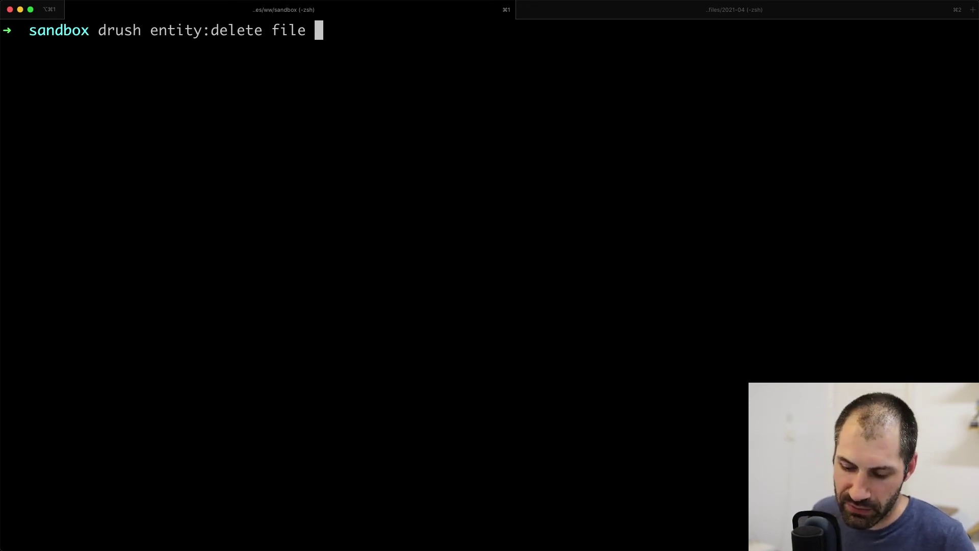
text( 4)
key(Return)
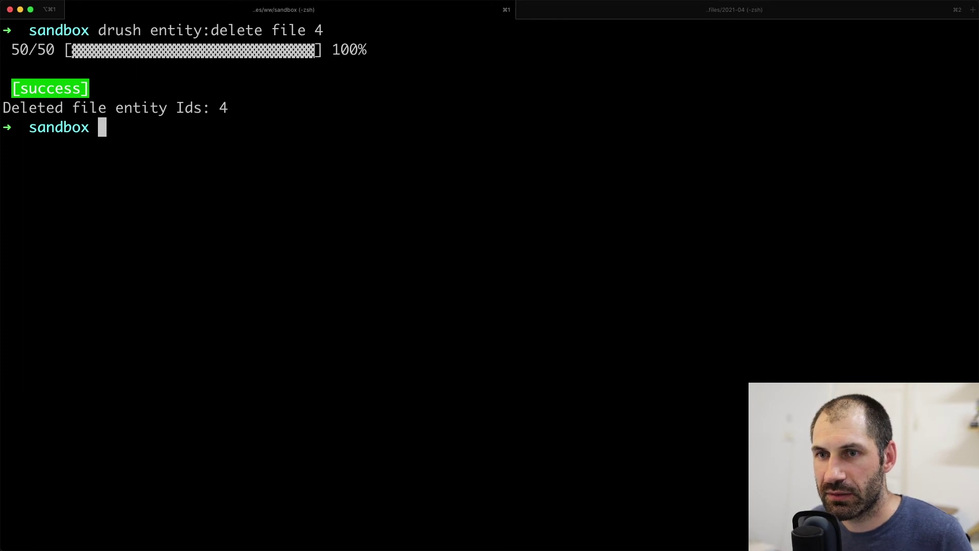
Confirm the 2021-04 folder is empty and Drupal's All Files list shows no files
click(633, 10)
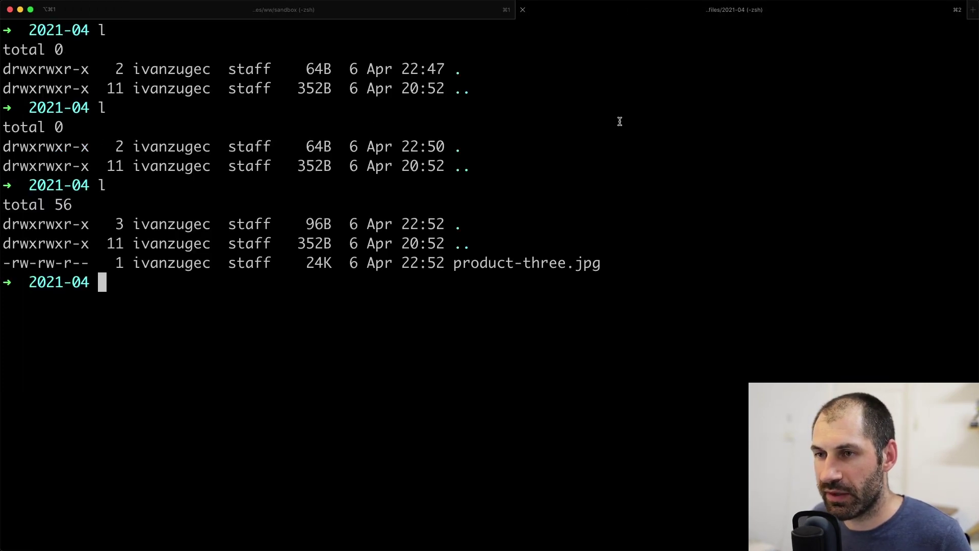
text(l)
key(Return)
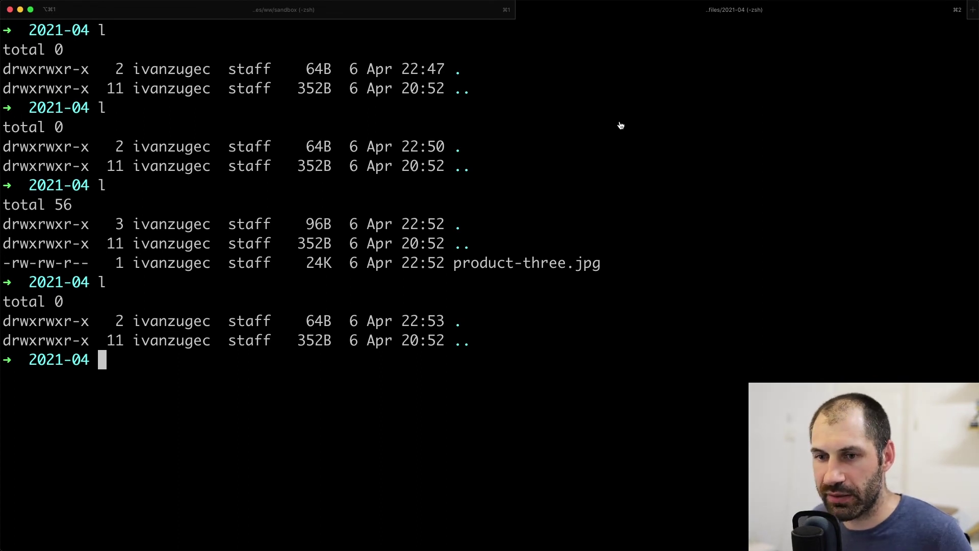
key(super+Tab)
key(super+r)
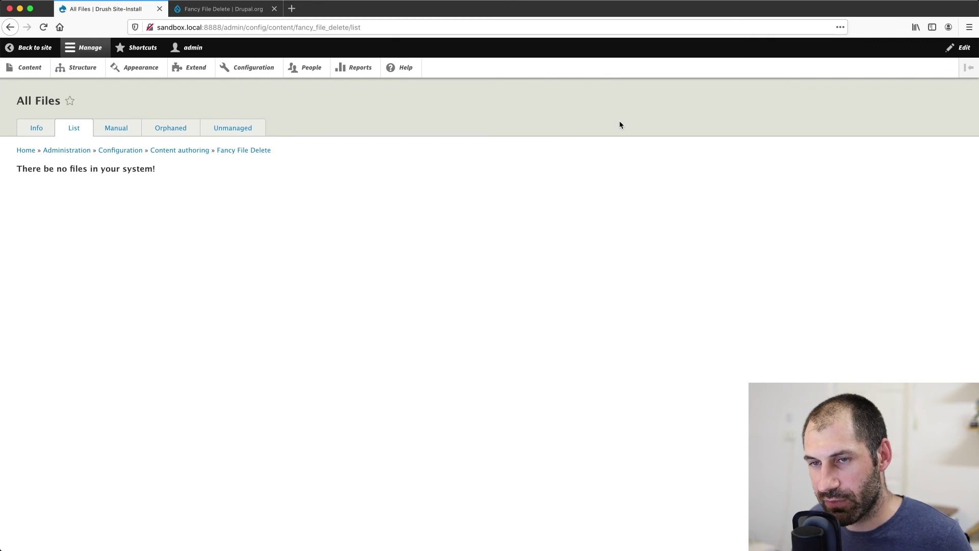
Confirm in Sequel Pro that file_managed holds 0 rows, then return to the Fancy File Delete page
key(super+Tab)
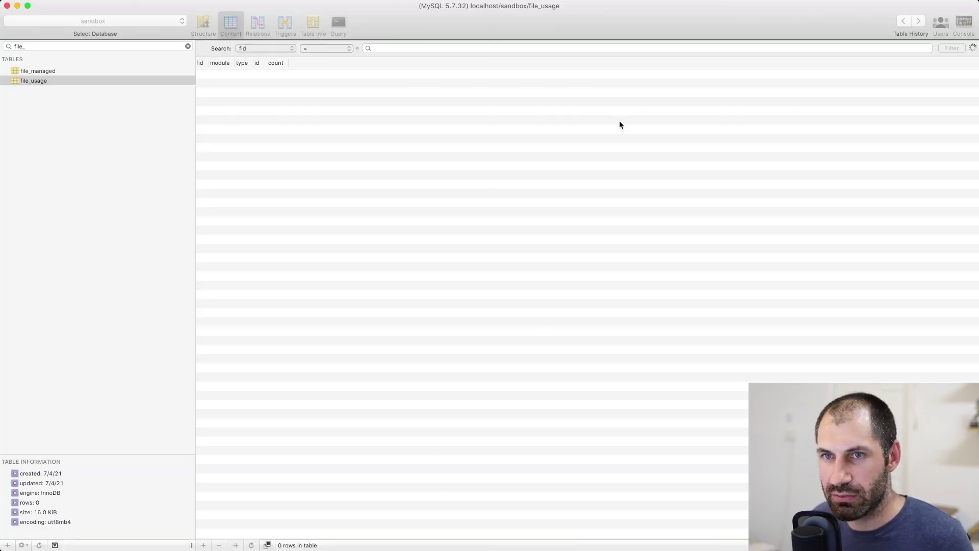
click(38, 70)
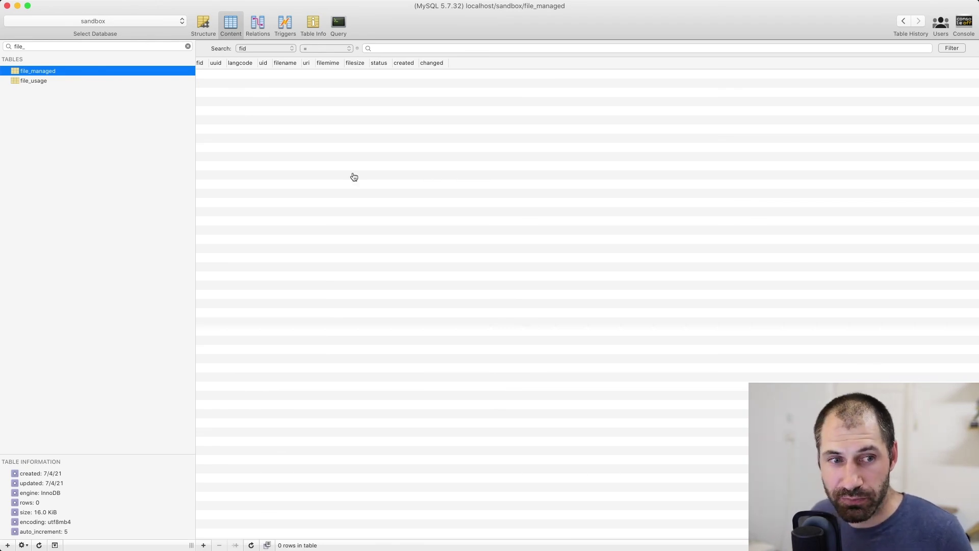
key(super+Tab)
click(224, 10)
Scroll the Fancy File Delete project page on Drupal.org back to its top
scroll(163, 224, up, 5)
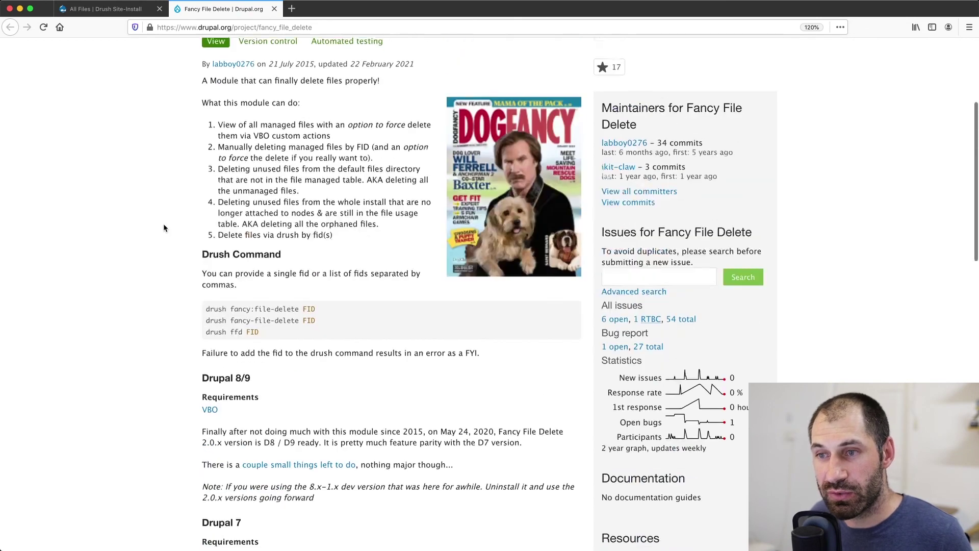
scroll(163, 223, down, 1)
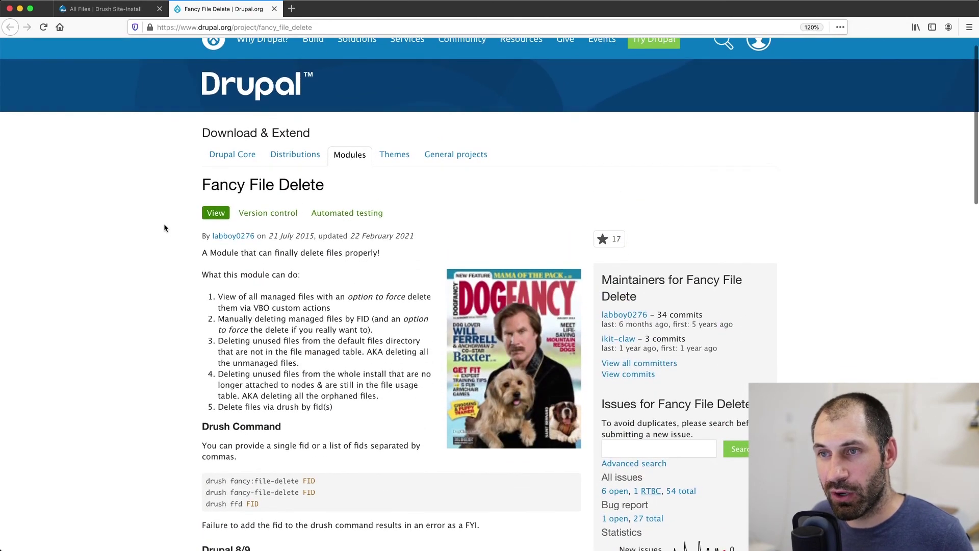
scroll(164, 224, up, 1)
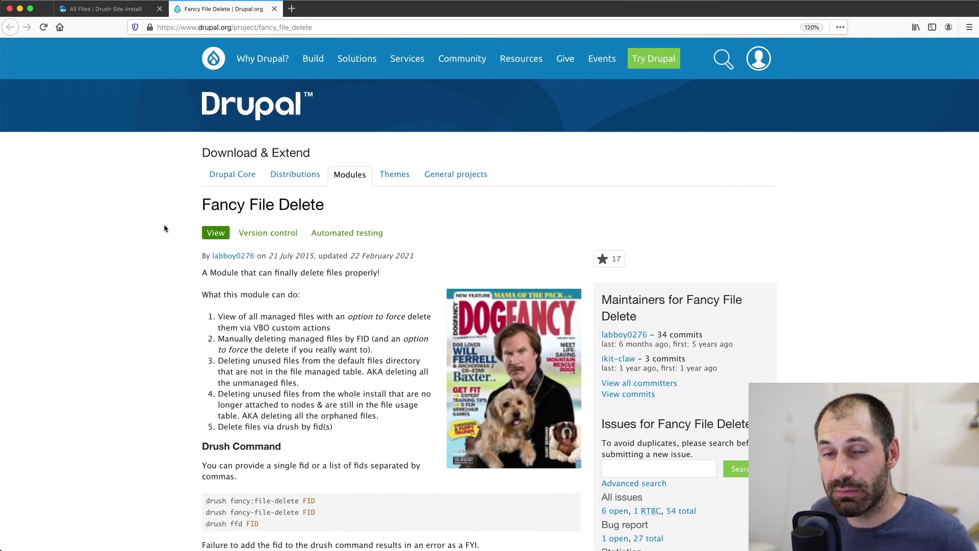